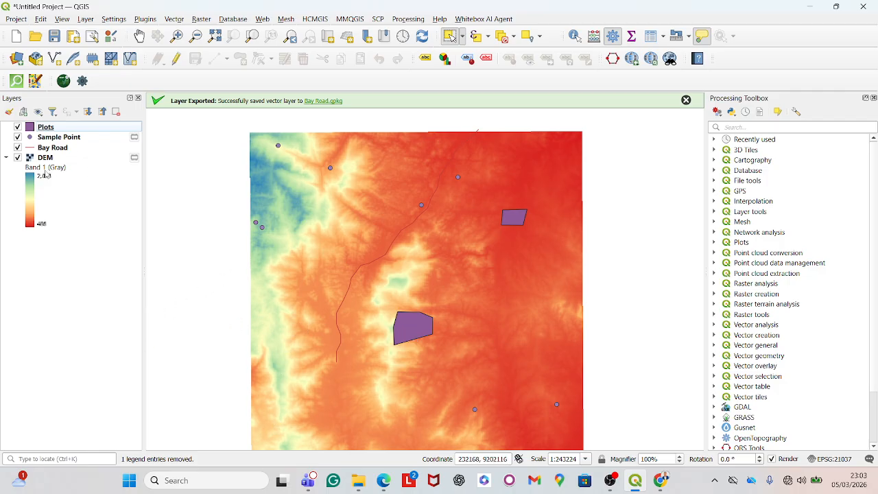
- Examine the DEM and vector layers by zooming around the map and toggling the DEM's legend and visibility
click(6, 158)
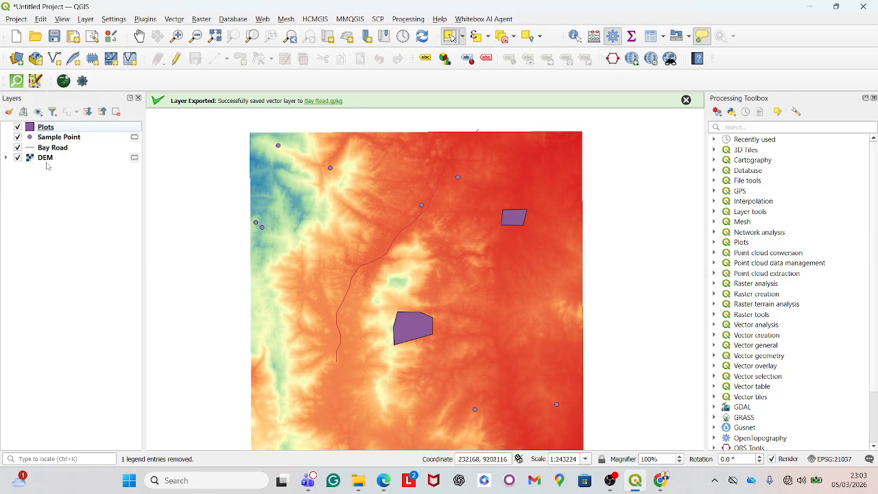
click(6, 157)
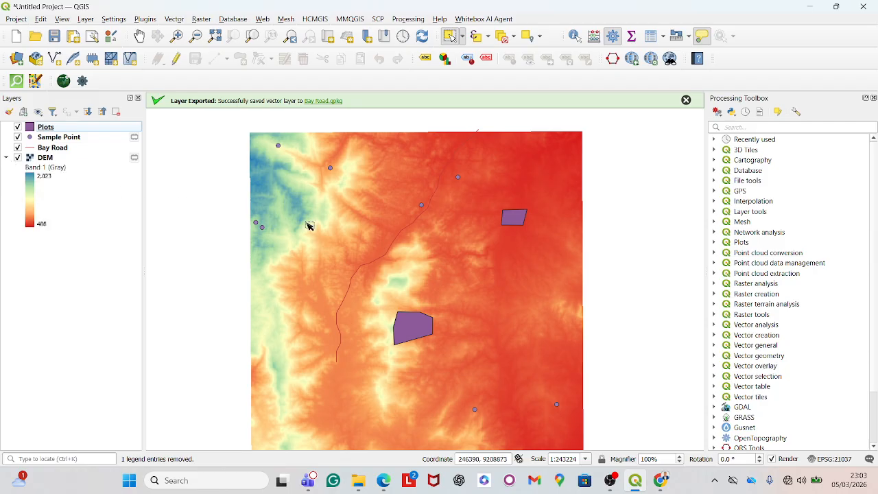
scroll(348, 214, down, 1)
scroll(337, 229, up, 2)
scroll(337, 229, down, 1)
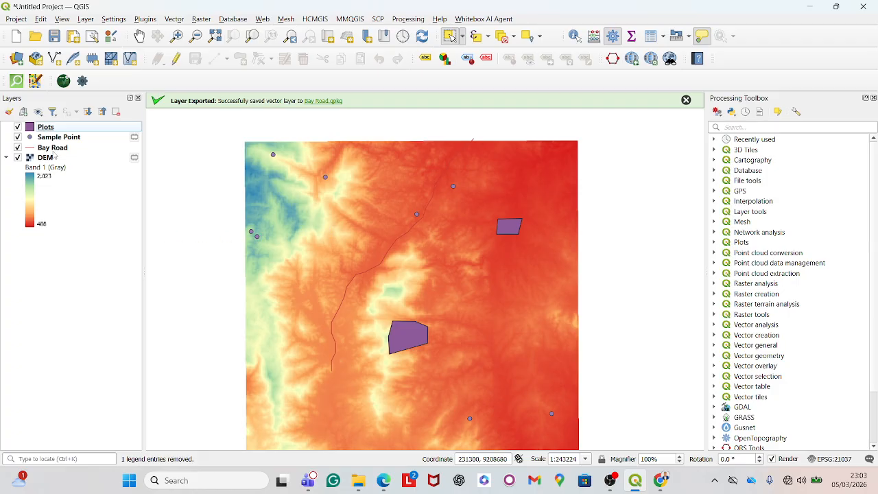
scroll(373, 328, up, 1)
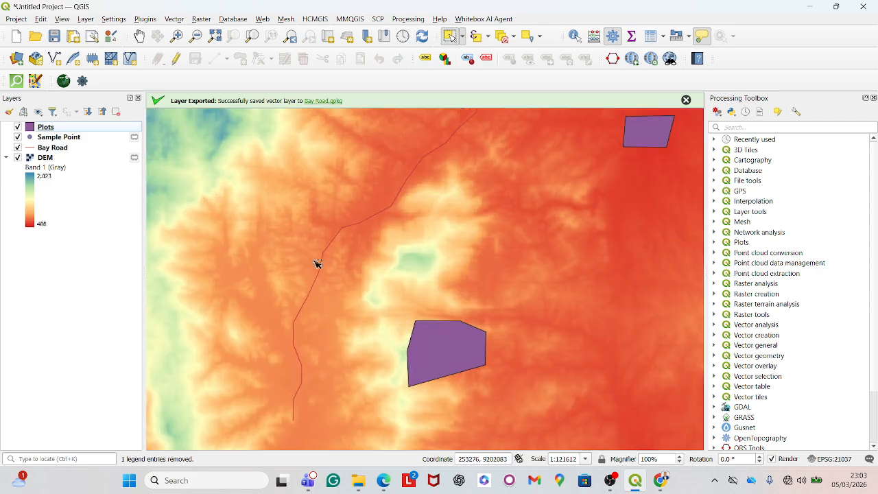
scroll(304, 371, down, 2)
scroll(312, 337, up, 1)
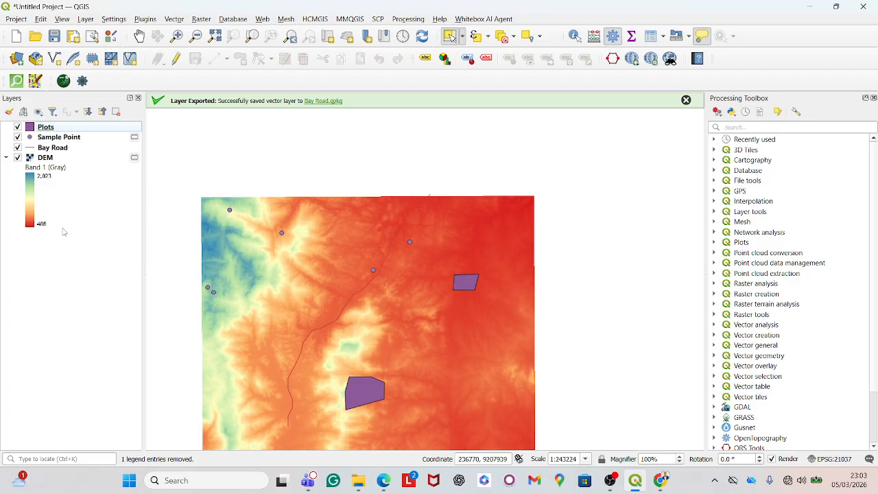
click(18, 157)
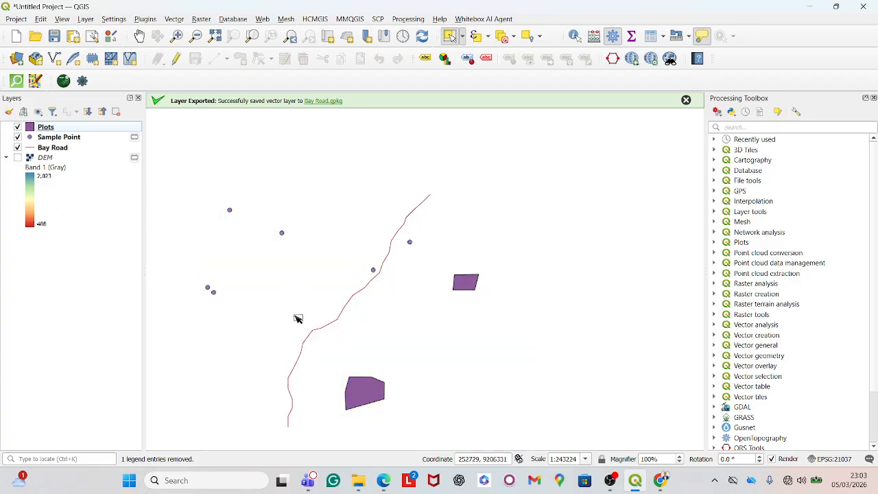
click(18, 157)
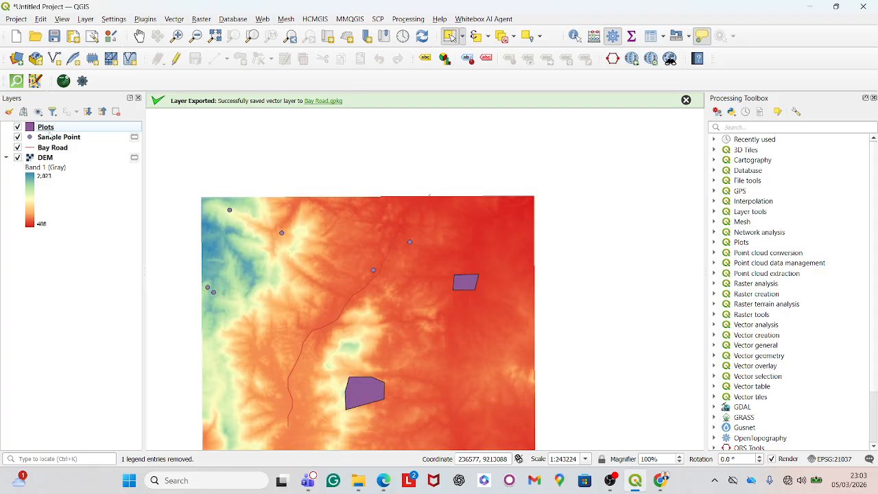
scroll(257, 230, up, 1)
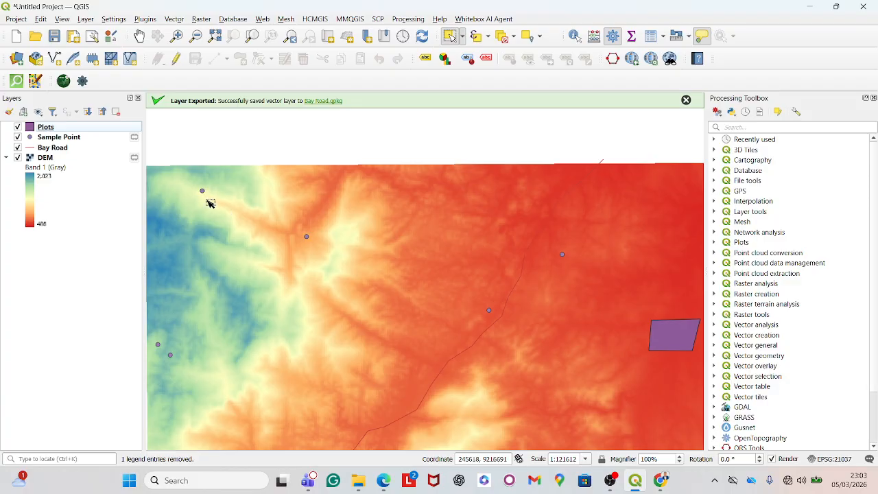
- Open the Bay Road layer's attribute table to review its fields, then close it
right_click(78, 148)
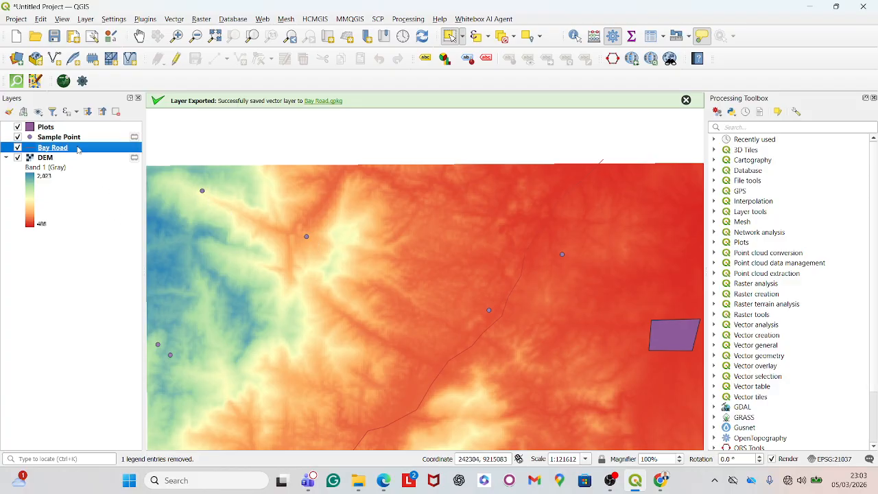
click(124, 306)
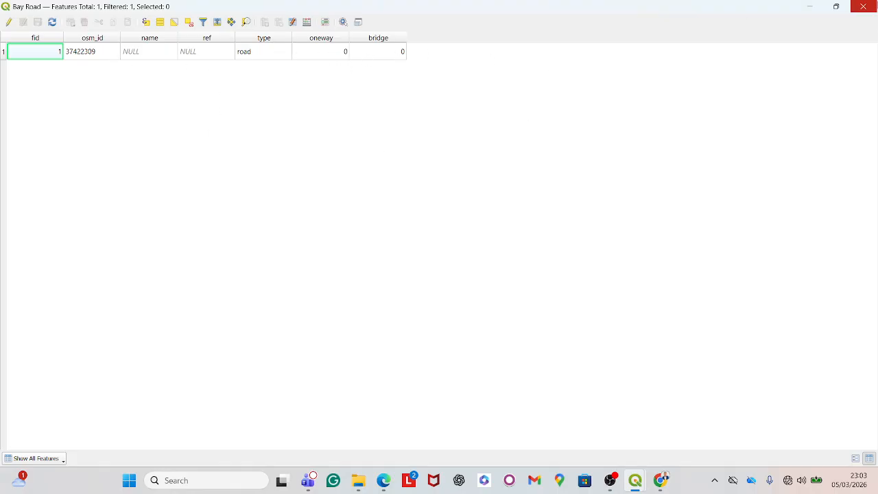
click(863, 6)
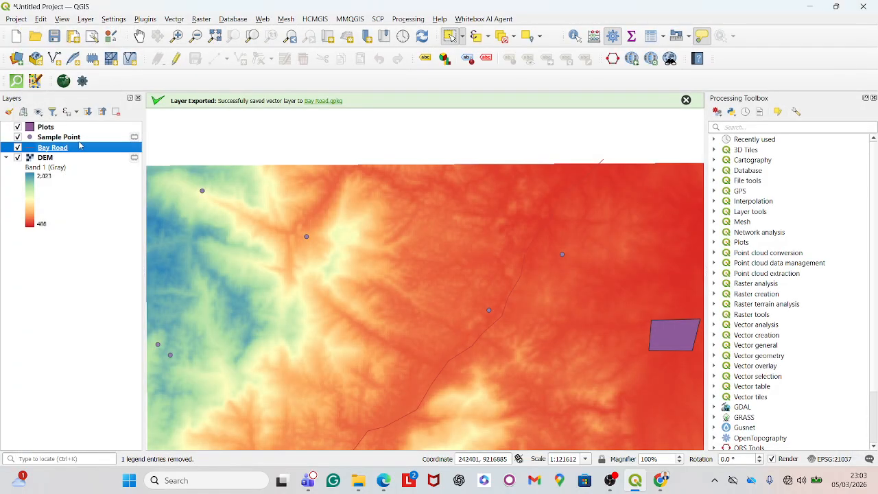
- Open the Sample Point layer's attribute table to review its fields, then close it
right_click(68, 137)
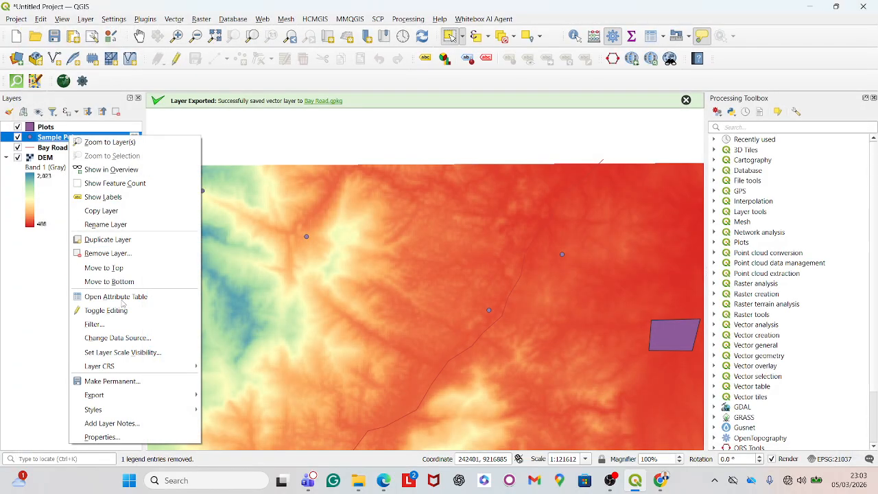
click(140, 297)
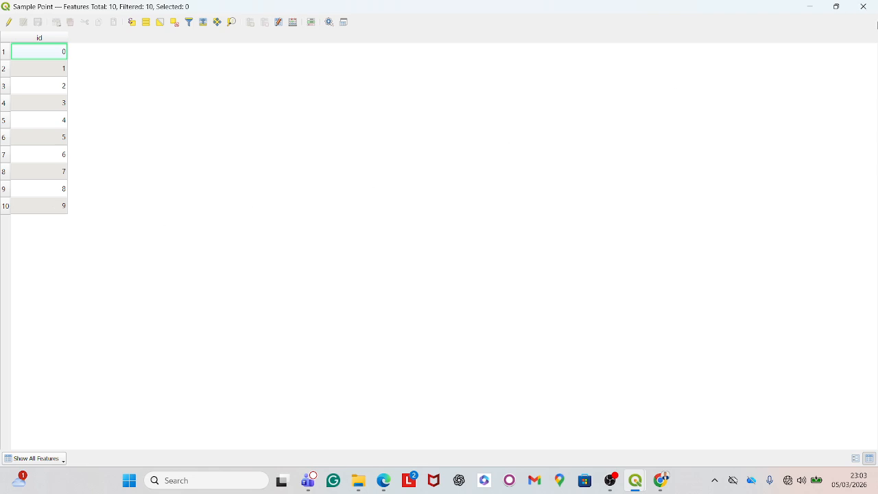
click(874, 4)
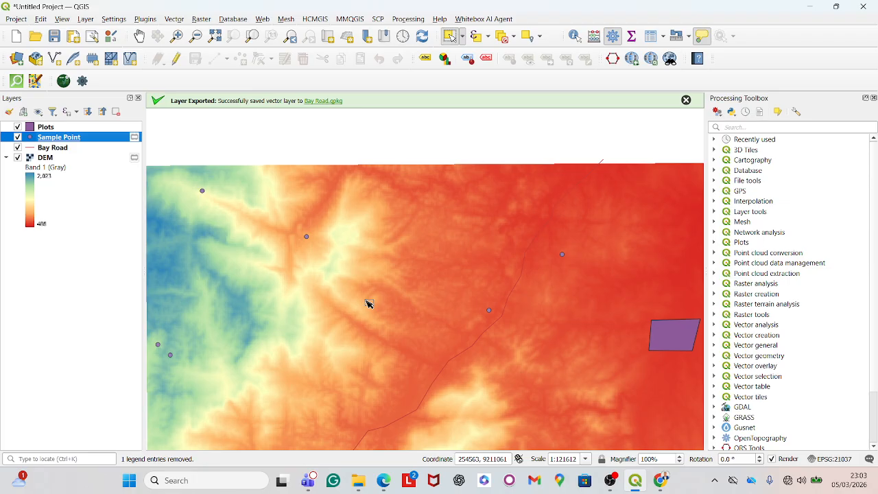
scroll(366, 302, down, 2)
scroll(410, 368, up, 1)
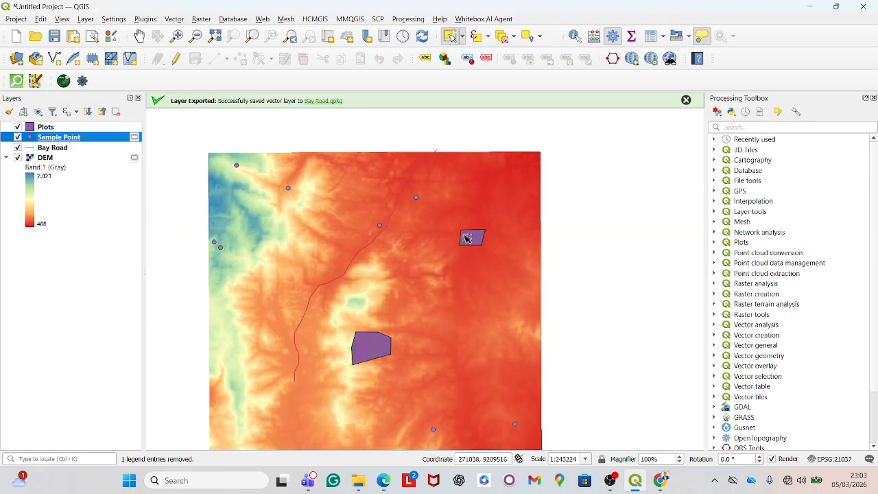
scroll(441, 271, down, 1)
scroll(421, 308, up, 1)
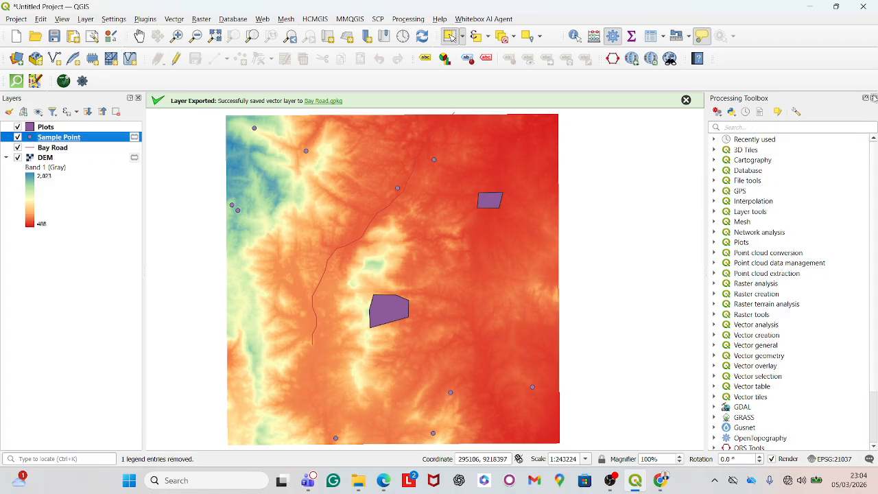
- Reopen the Processing Toolbox, search for sample, and open the Sample raster values tool
click(873, 98)
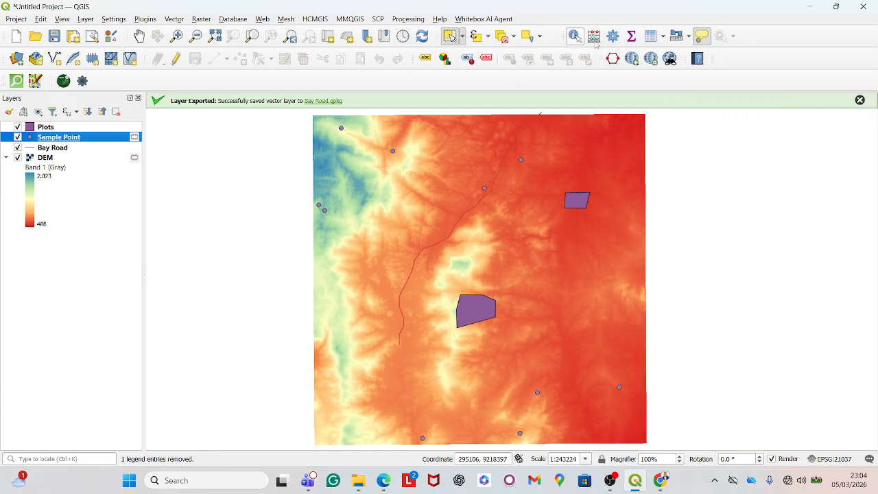
click(409, 19)
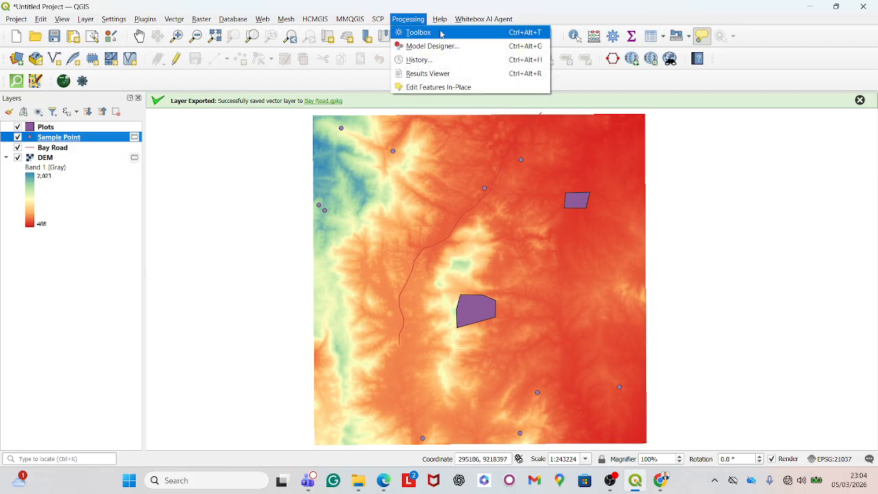
click(440, 33)
click(749, 127)
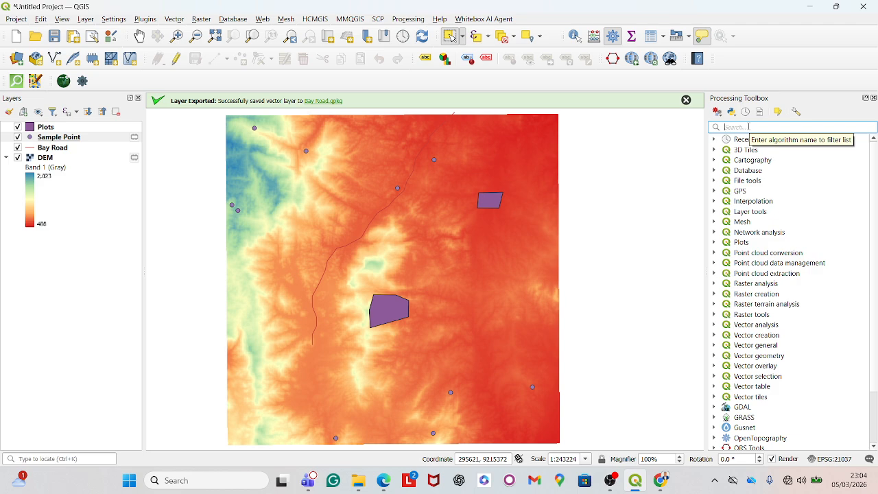
text(sample)
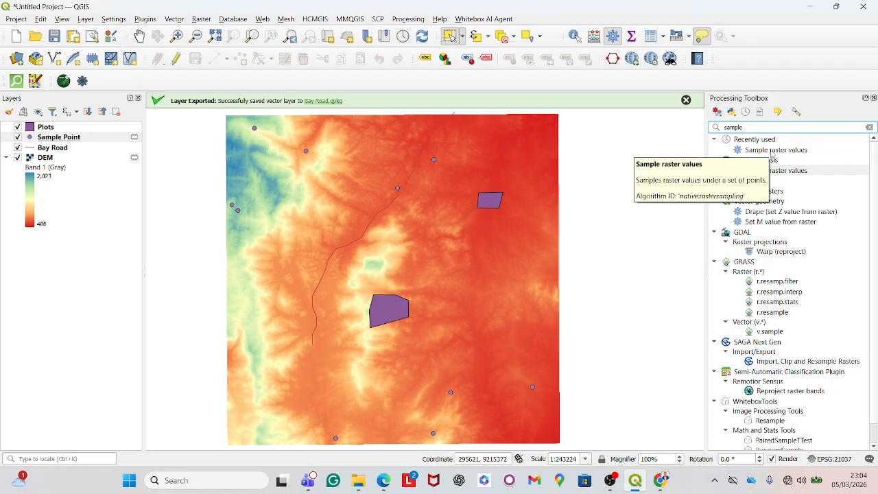
double_click(772, 151)
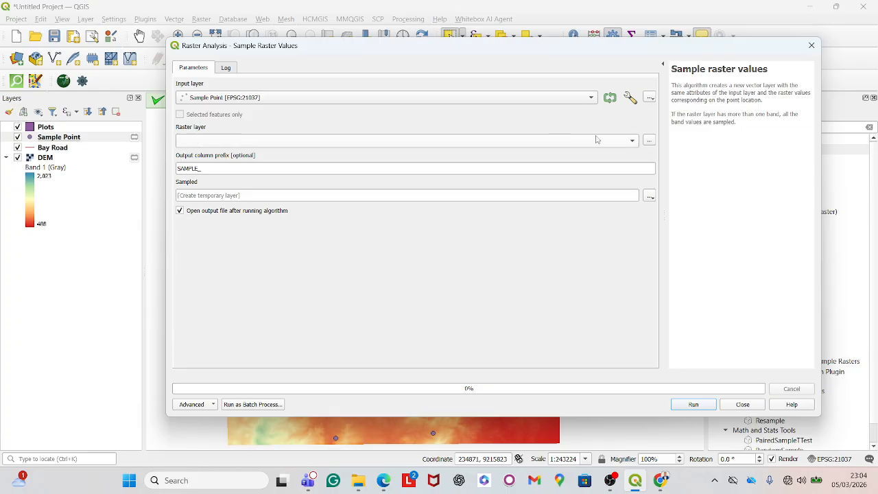
- Run Sample raster values on the Sample Point layer with DEM as the raster layer, then close the dialog
click(631, 142)
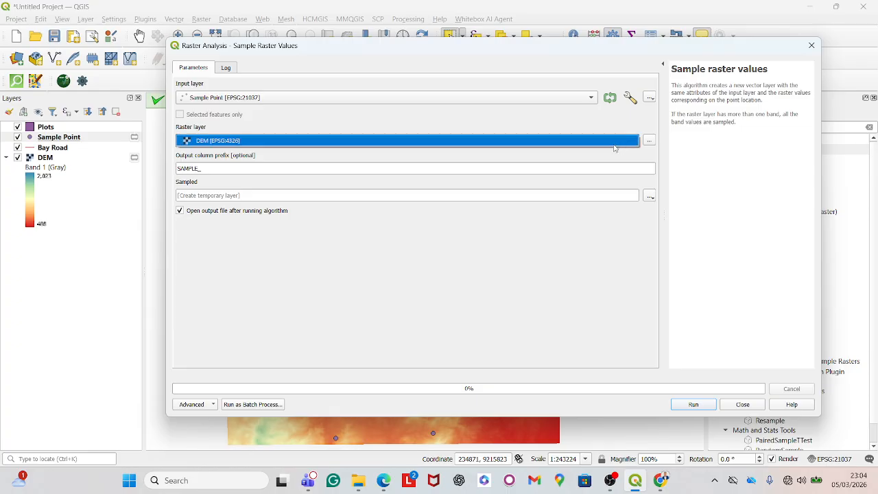
click(477, 141)
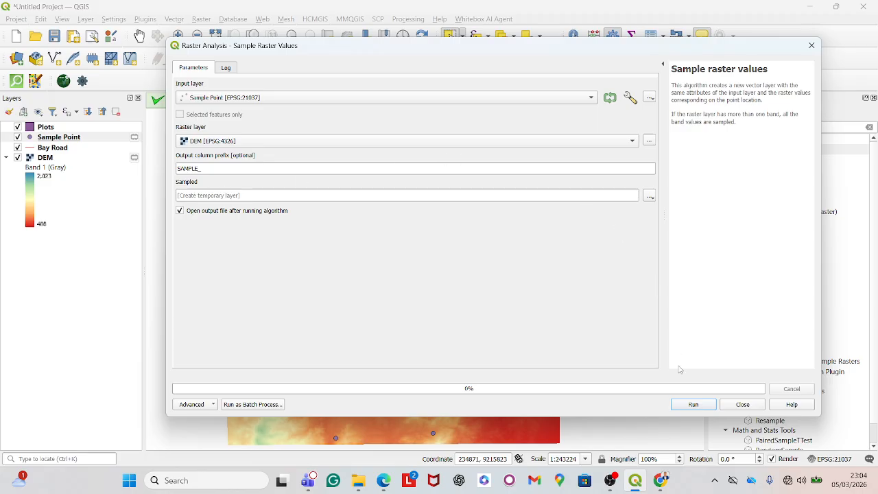
click(694, 404)
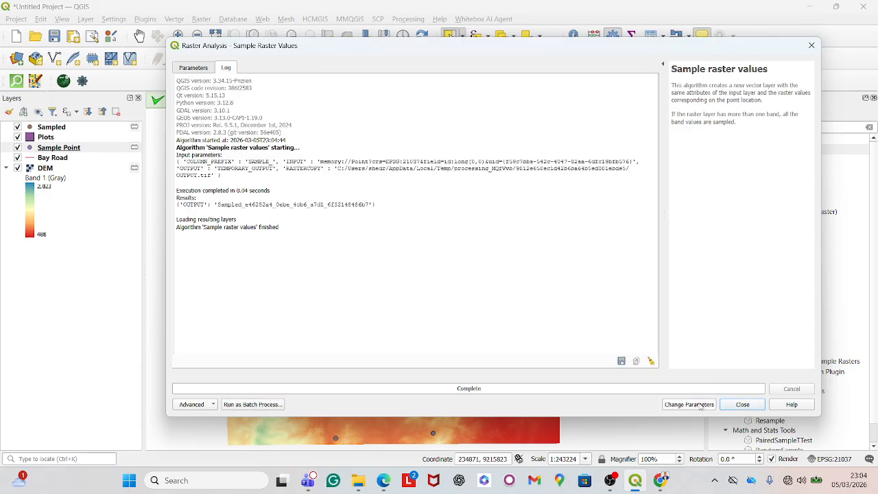
click(738, 405)
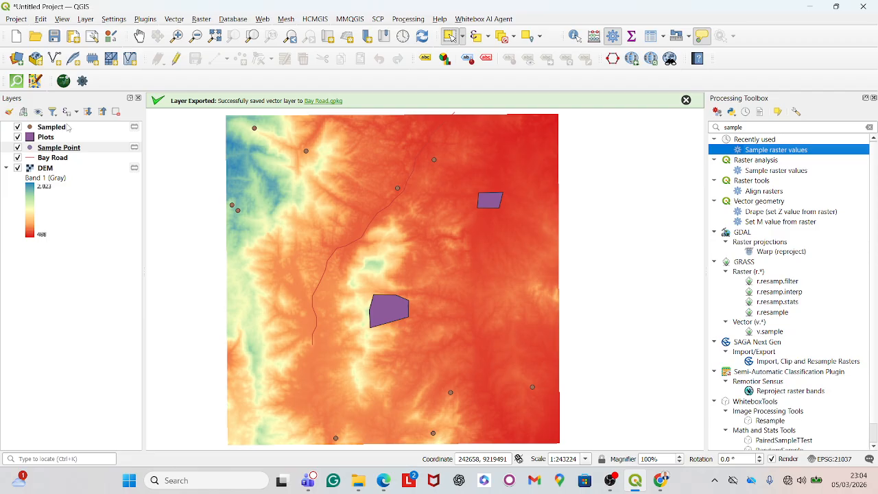
- Open the new Sampled layer's attribute table to check the sampled elevation column, then close it
right_click(67, 127)
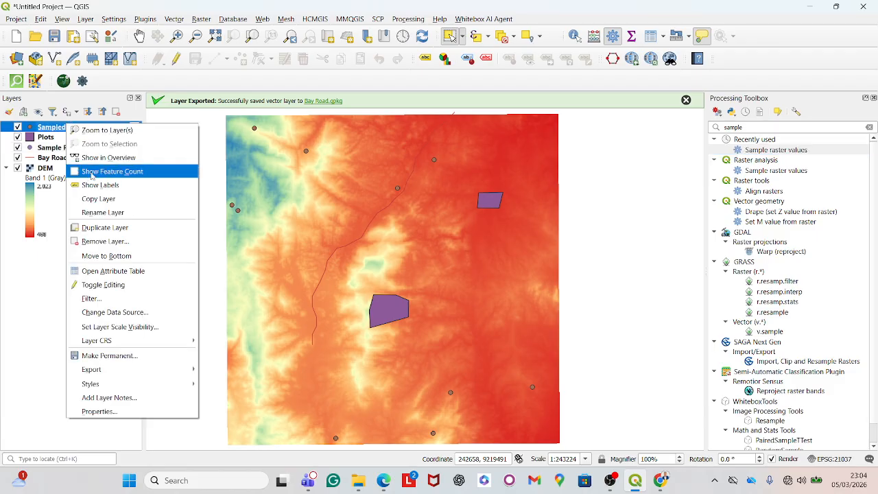
click(138, 274)
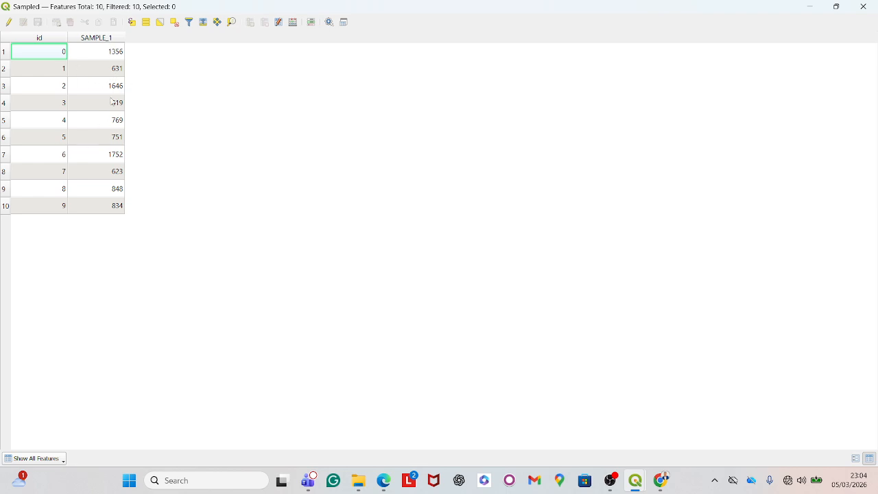
click(863, 7)
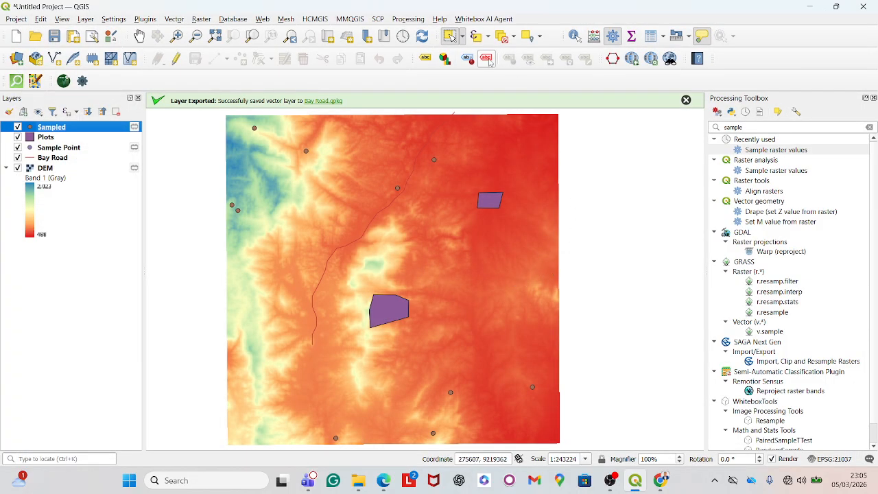
- Activate Identify Features and identify the north-western sampled point on the zoomed-in DEM
click(575, 36)
scroll(256, 121, up, 2)
scroll(376, 227, down, 2)
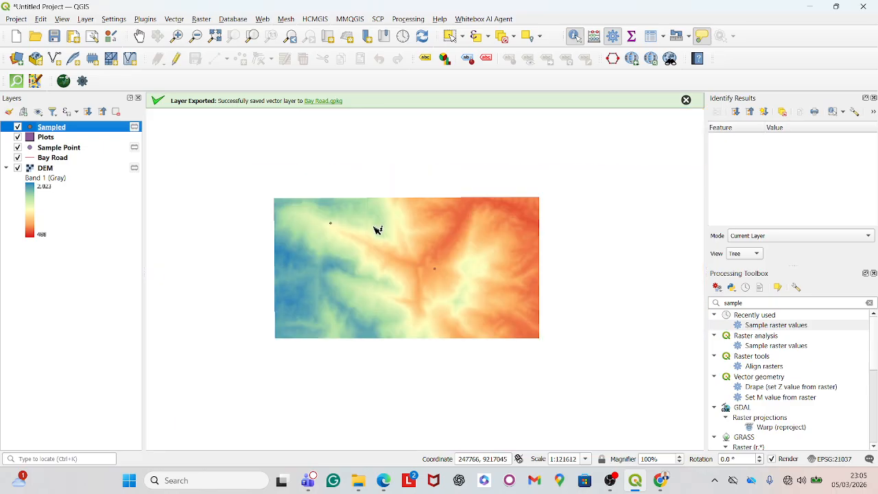
scroll(344, 229, up, 1)
scroll(344, 230, up, 2)
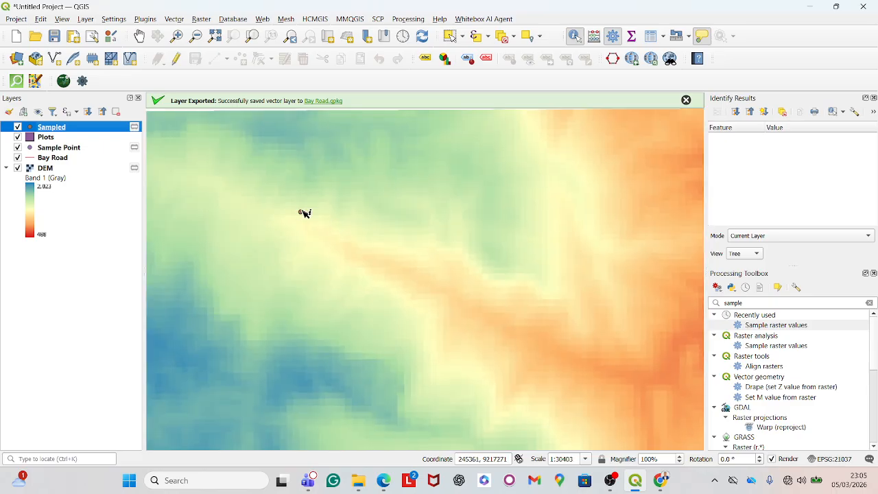
click(303, 212)
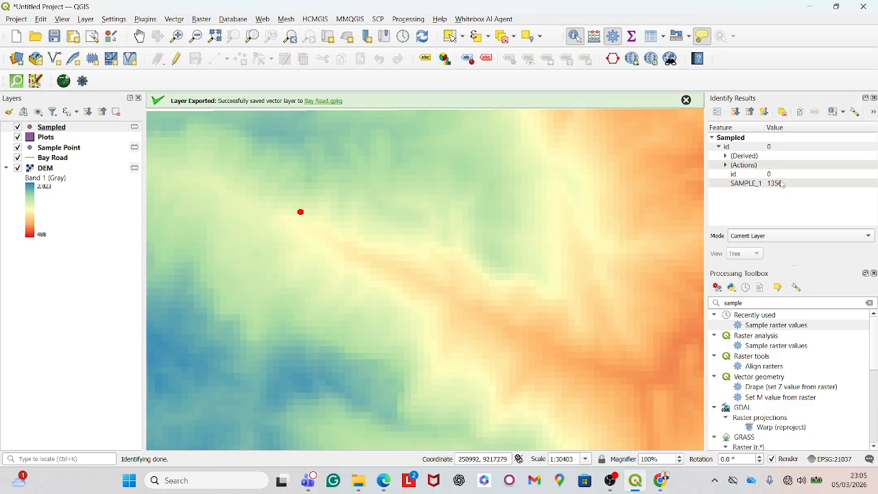
- Zoom around the map and identify another sampled point near the road to inspect its elevation
scroll(276, 226, down, 2)
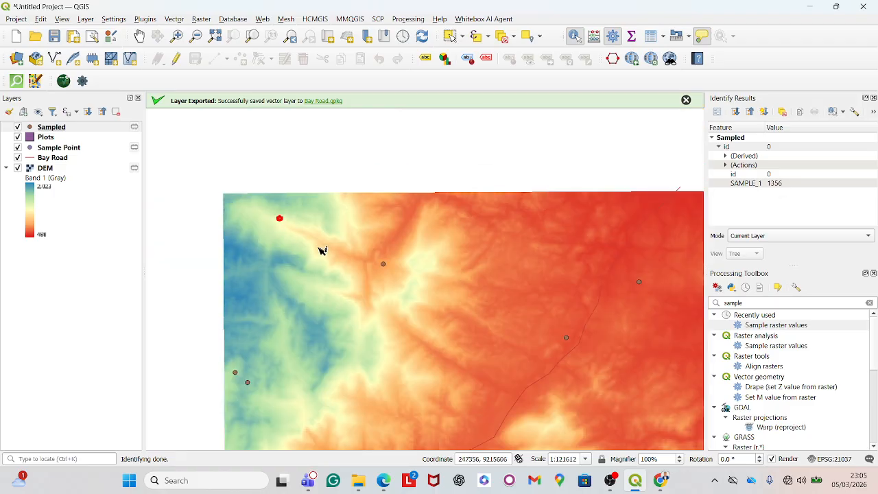
scroll(432, 285, up, 2)
scroll(345, 281, down, 3)
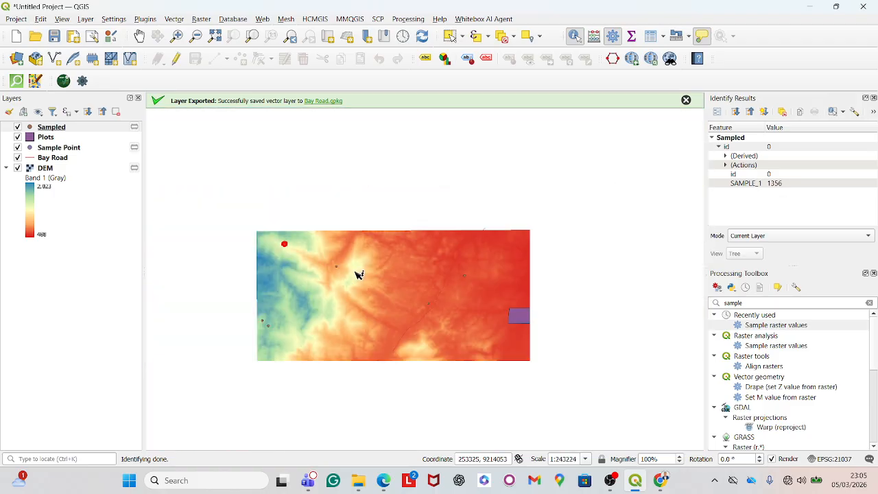
scroll(391, 236, up, 2)
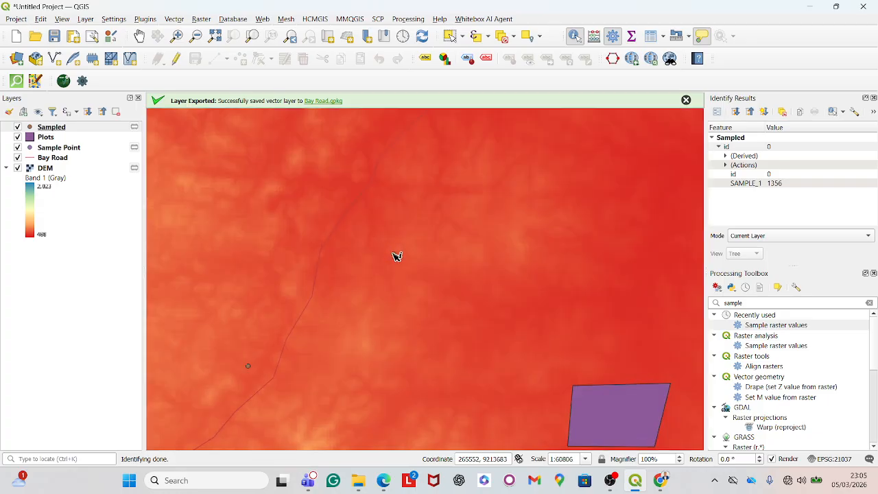
click(394, 254)
scroll(459, 251, down, 2)
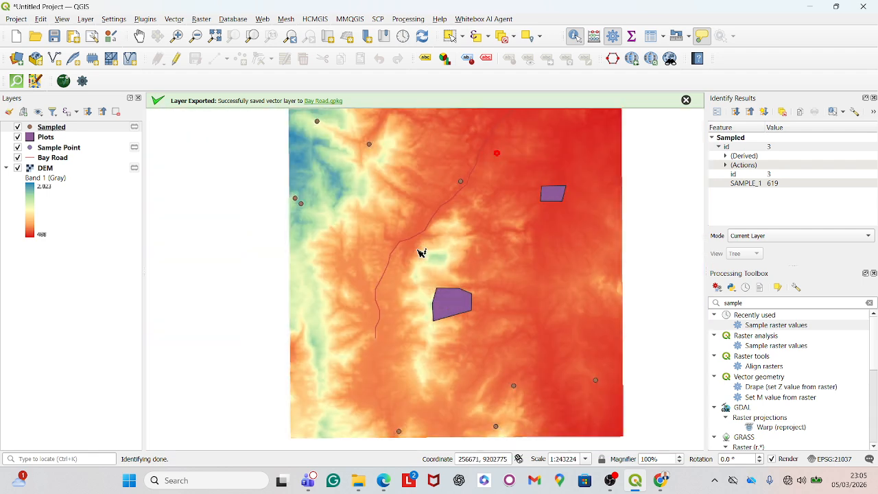
- Identify the western sampled point to inspect its sampled elevation
click(299, 200)
- Label the Sampled layer with single labels from the SAMPLE_1 field and enable a text buffer
right_click(76, 130)
click(118, 418)
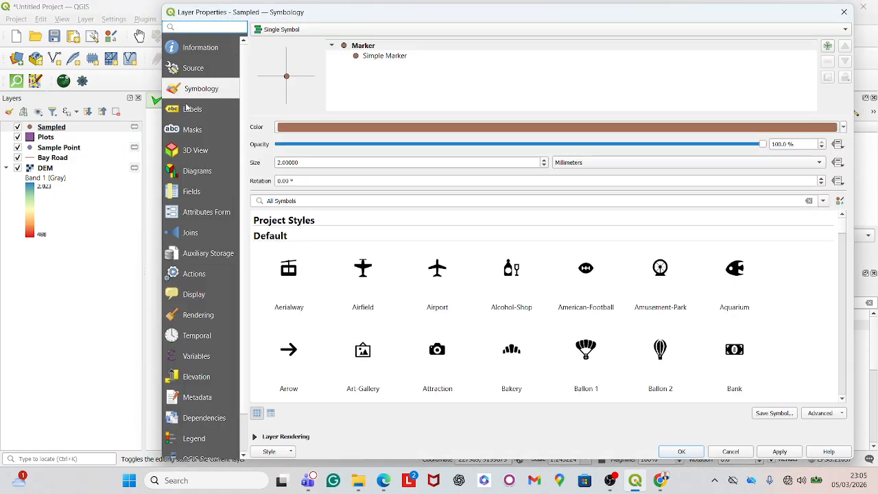
click(186, 108)
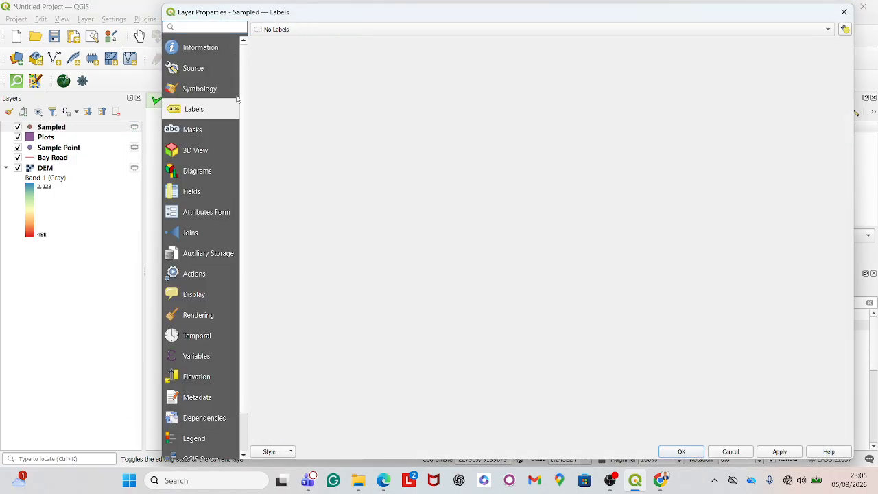
click(336, 31)
click(322, 43)
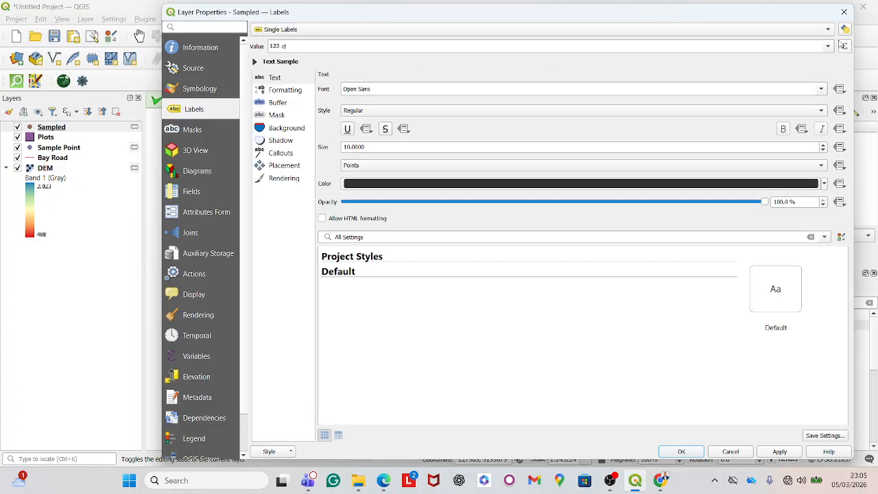
click(828, 46)
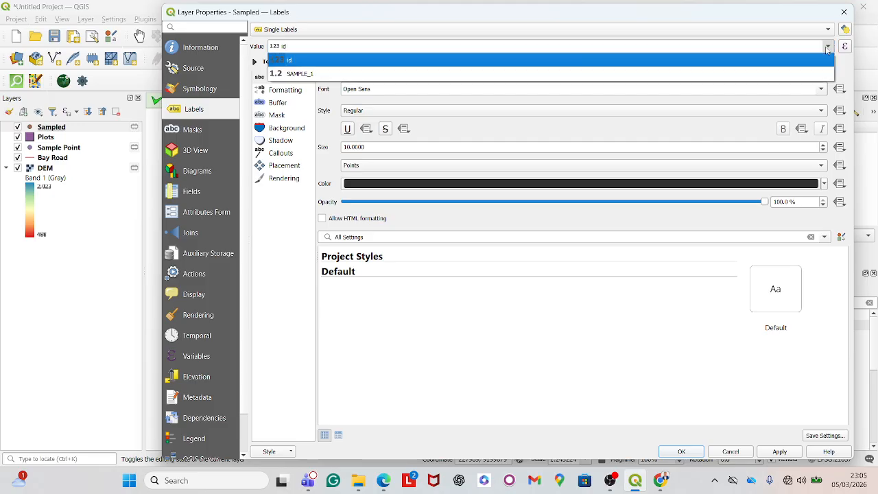
click(715, 74)
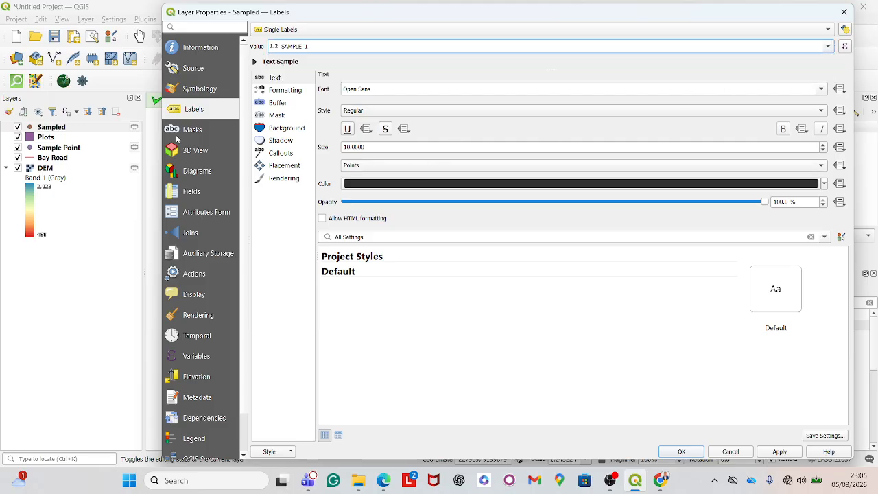
click(277, 102)
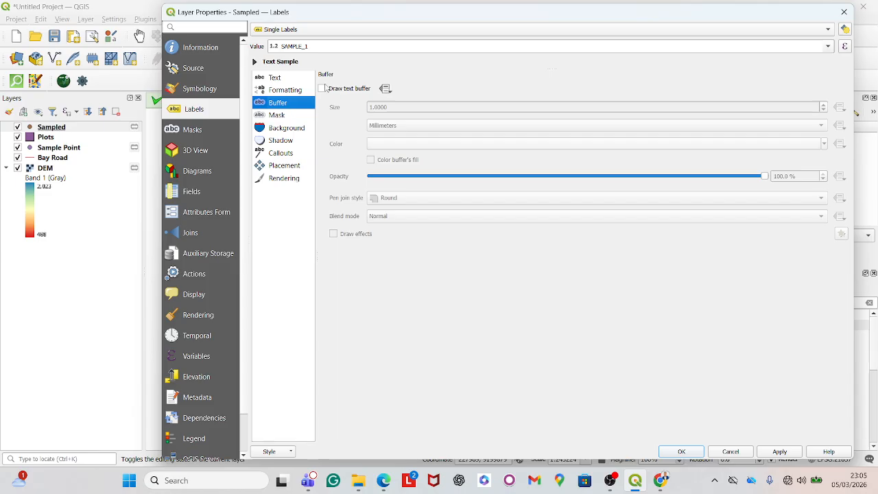
click(324, 89)
click(681, 451)
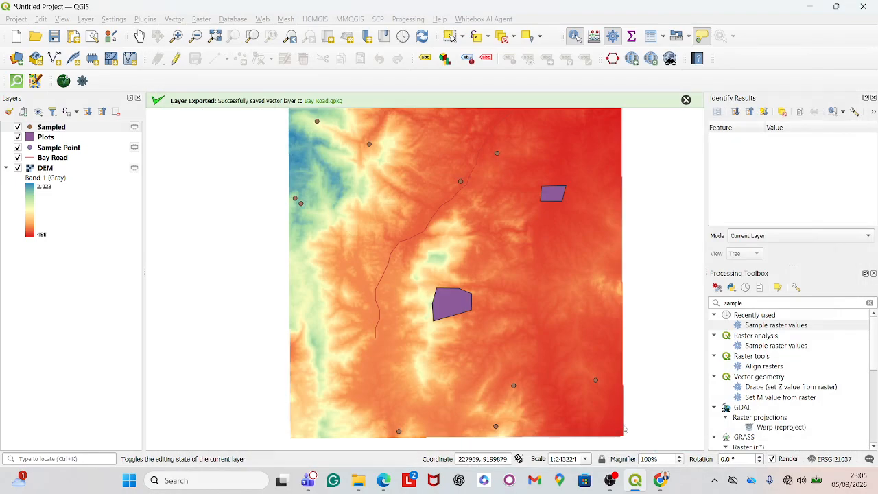
- Zoom in and out around the map to examine the elevation labels on the sampled points
scroll(194, 362, down, 1)
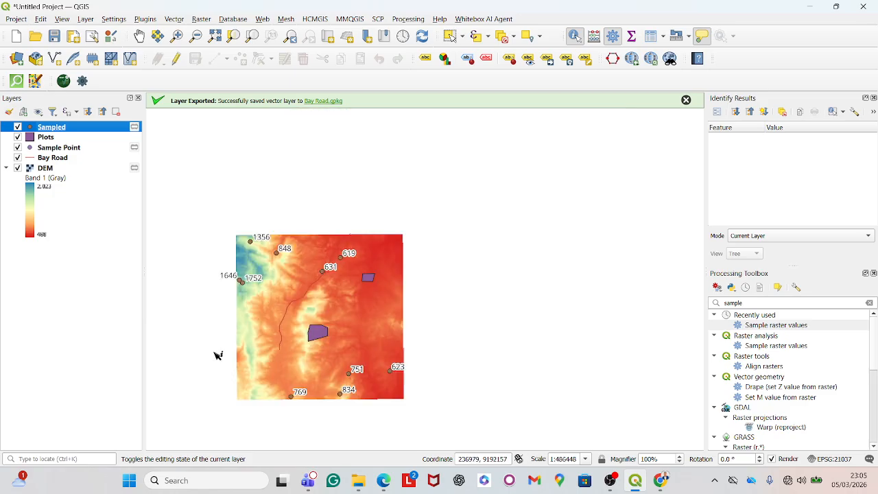
scroll(233, 347, up, 1)
scroll(271, 325, down, 1)
scroll(280, 272, up, 1)
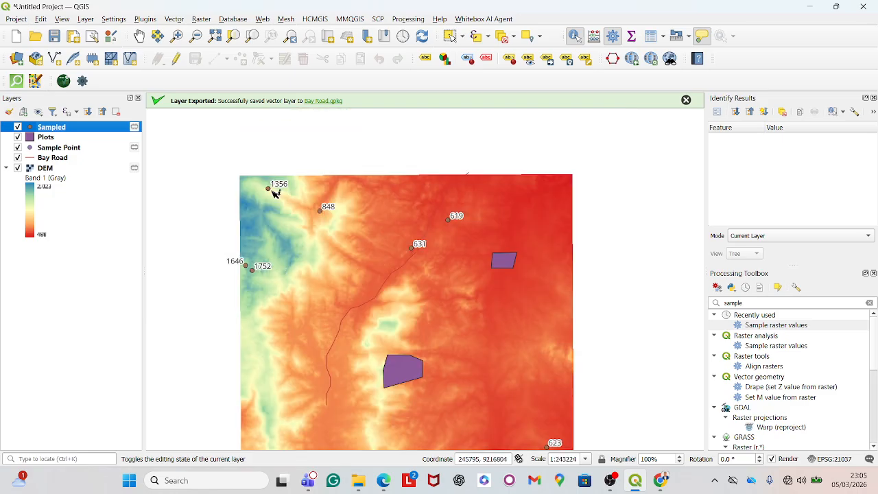
scroll(271, 186, up, 1)
scroll(308, 181, down, 1)
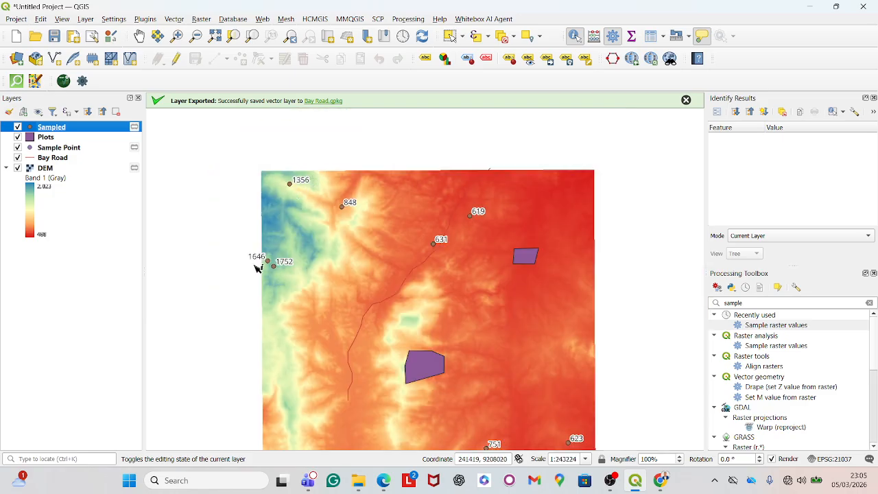
scroll(343, 123, down, 1)
scroll(326, 173, up, 1)
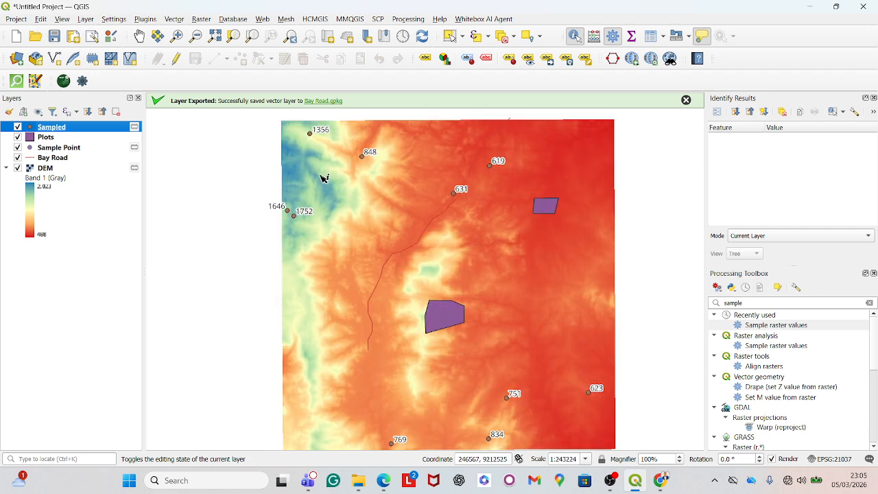
scroll(323, 176, down, 1)
scroll(323, 177, up, 1)
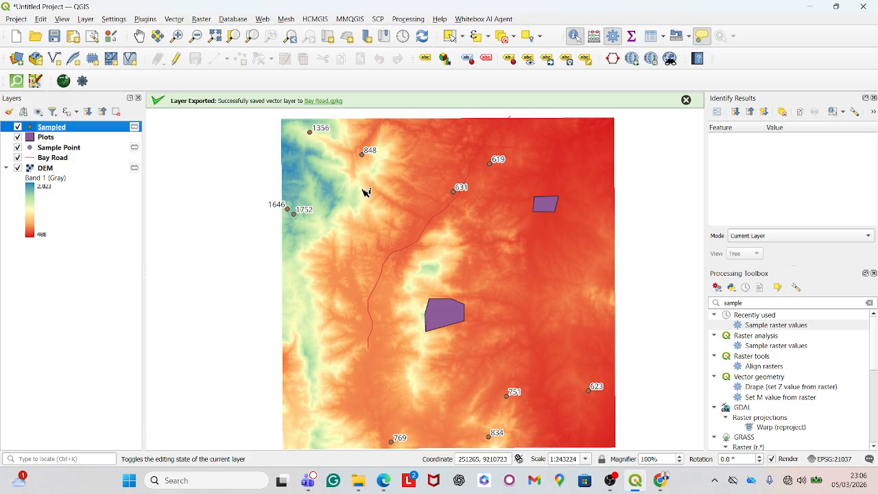
scroll(361, 193, down, 1)
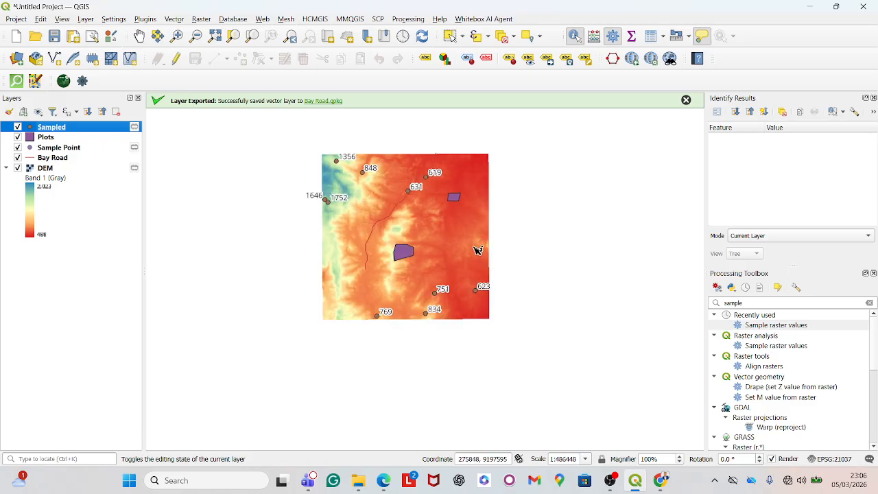
scroll(342, 152, up, 2)
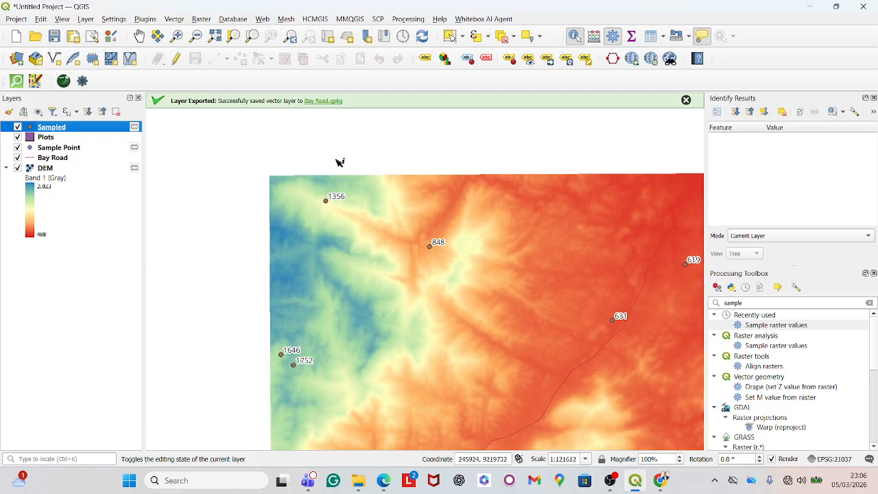
scroll(336, 137, down, 1)
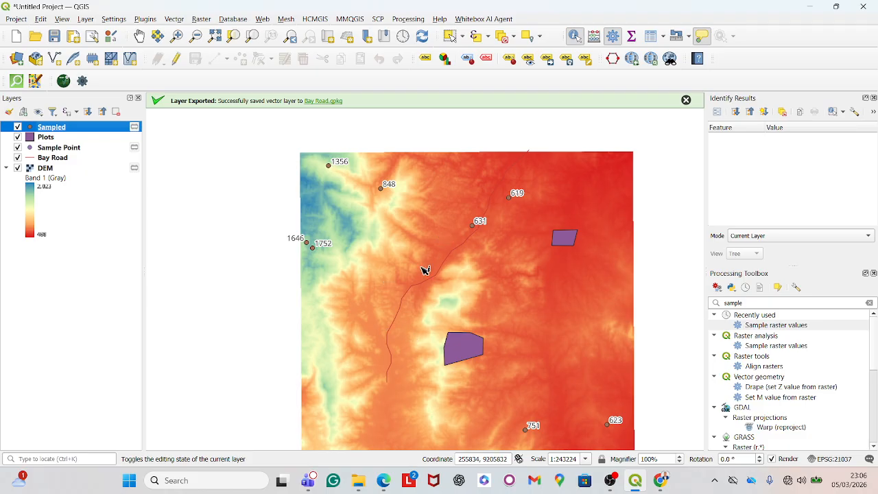
scroll(330, 255, down, 1)
scroll(398, 275, up, 1)
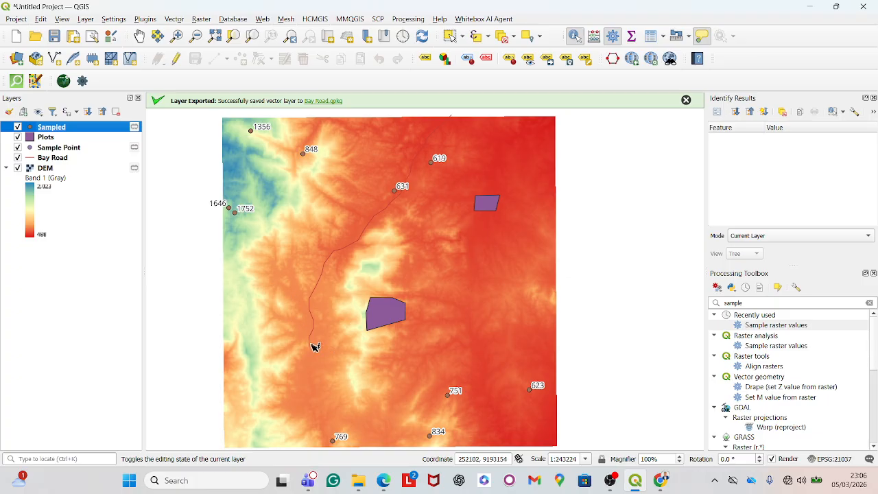
scroll(325, 298, up, 1)
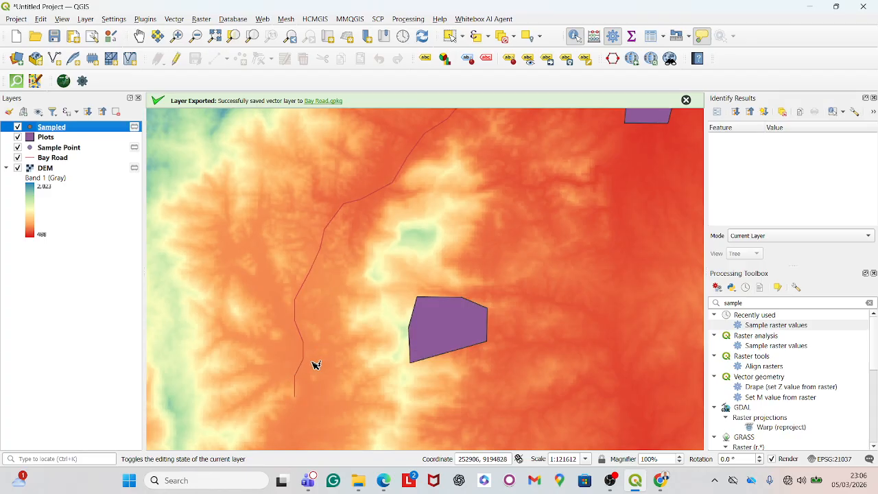
scroll(313, 323, down, 1)
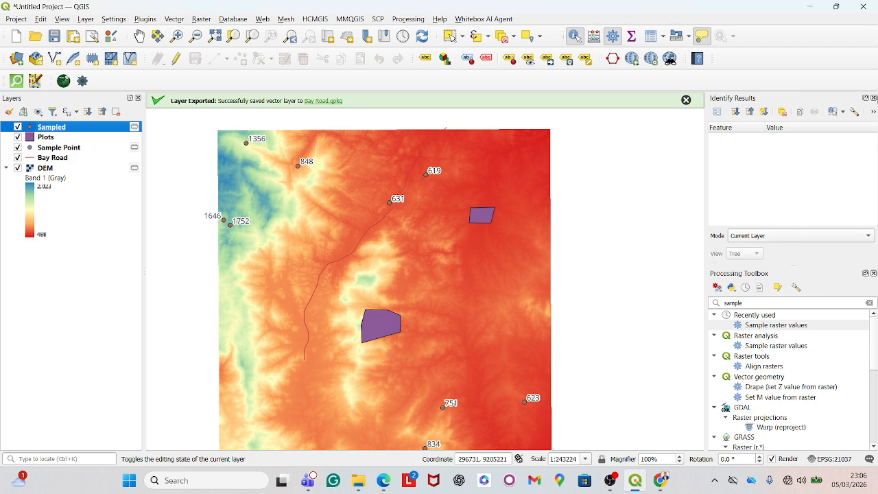
- Close the Identify Results panel and clear the Processing Toolbox search
click(873, 98)
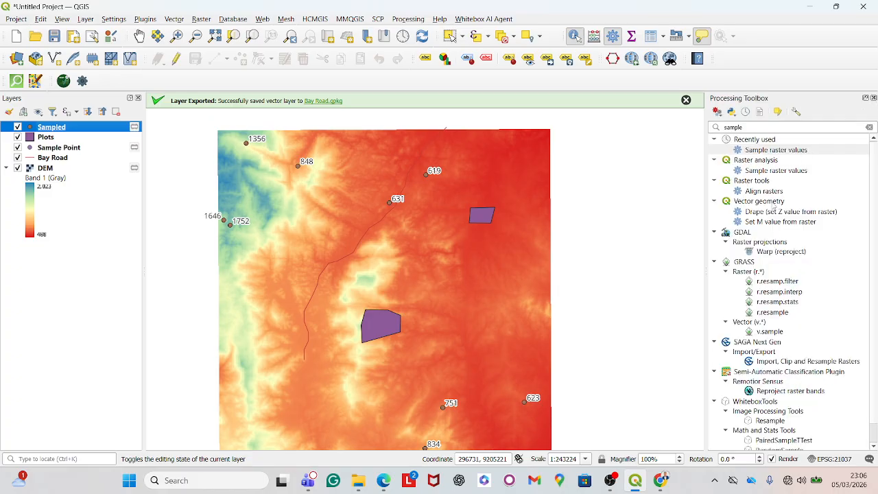
click(750, 127)
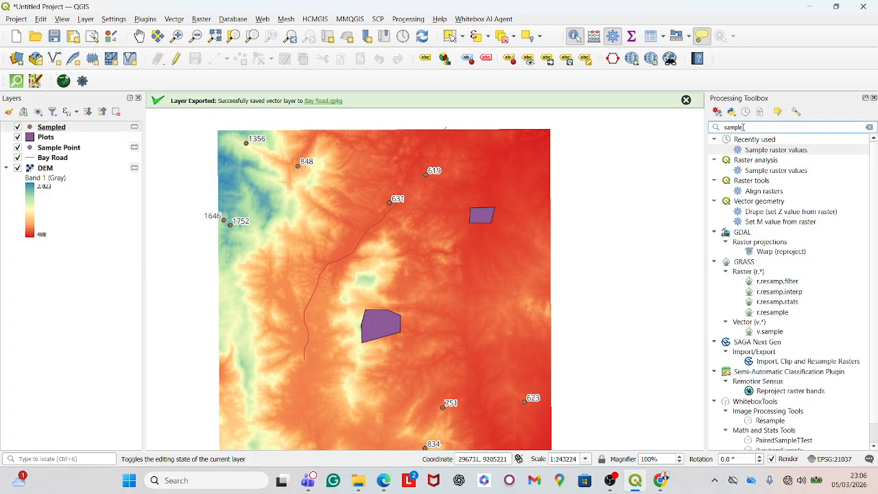
key(BackSpace)
key(BackSpace)
key(BackSpace)
key(BackSpace)
key(BackSpace)
key(BackSpace)
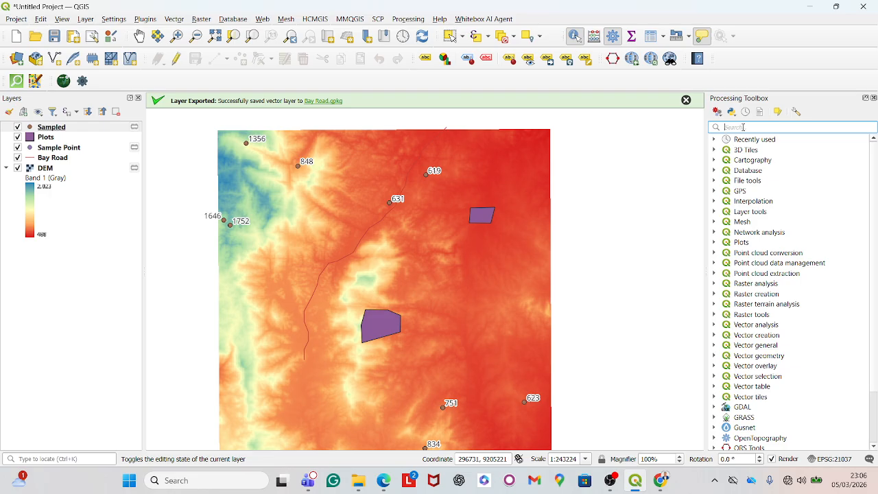
scroll(786, 233, down, 2)
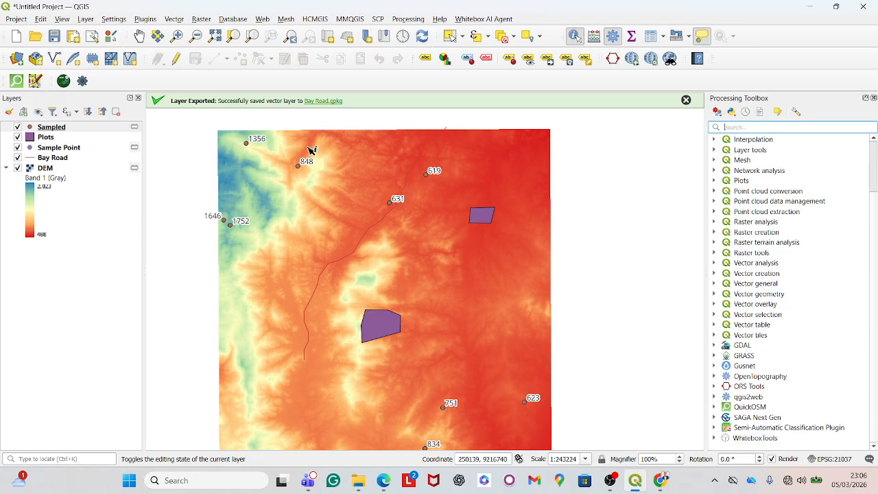
- Search the installed plugins for saga in the plugin manager, then close it
click(147, 19)
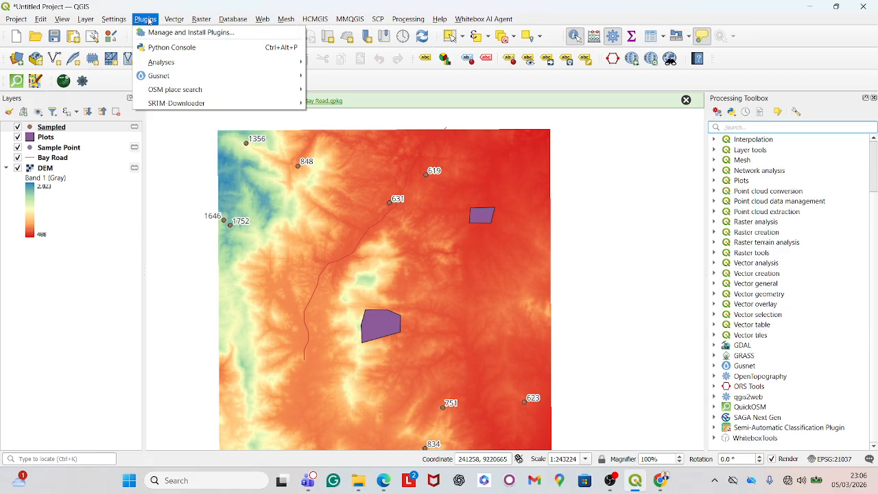
click(190, 32)
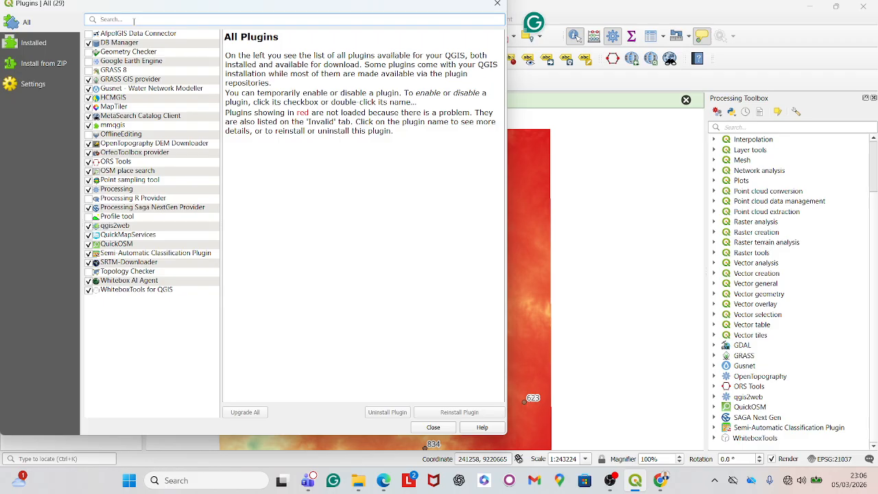
text(saga)
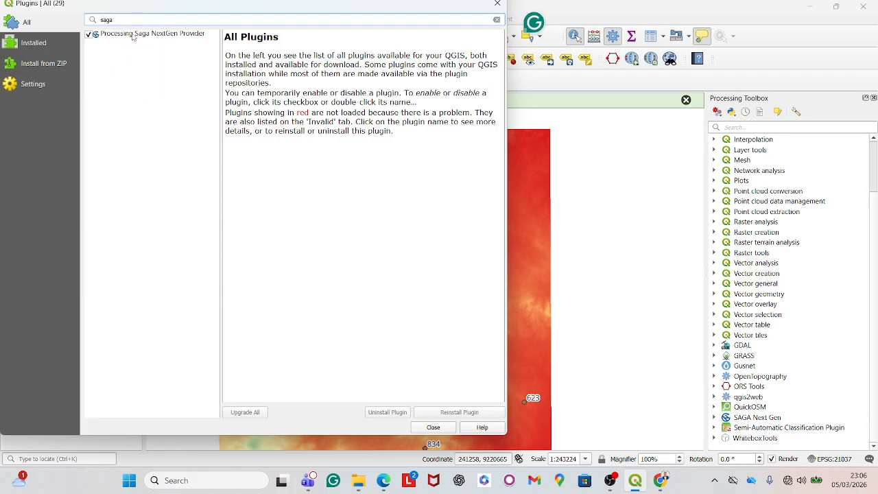
key(BackSpace)
key(BackSpace)
key(BackSpace)
key(BackSpace)
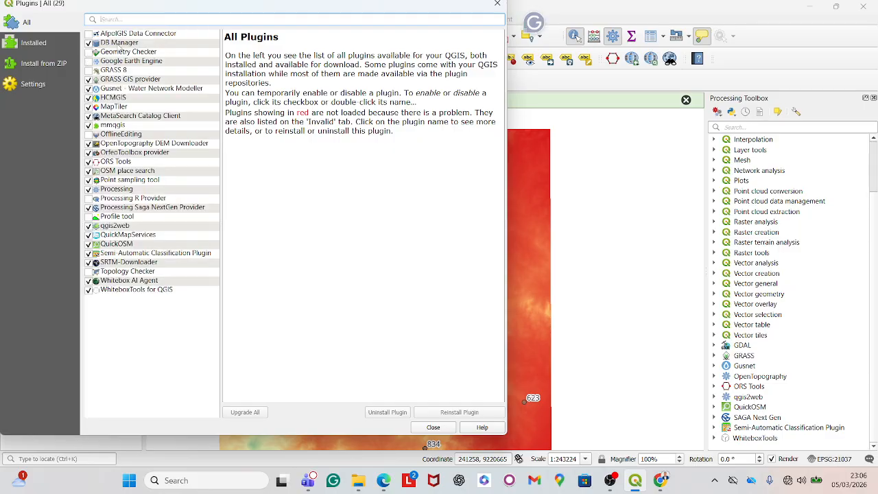
click(498, 4)
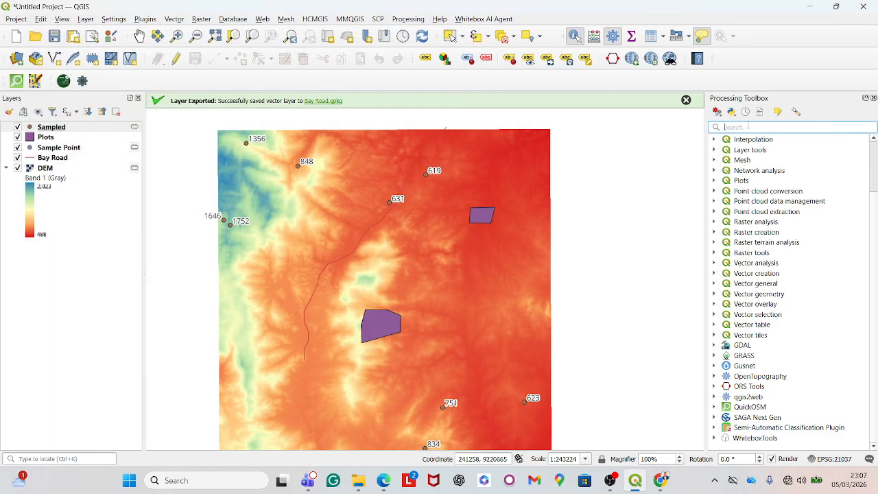
- Open the Profiles from Lines tool and set Elevation to DEM and Lines to Bay Road
text(prof)
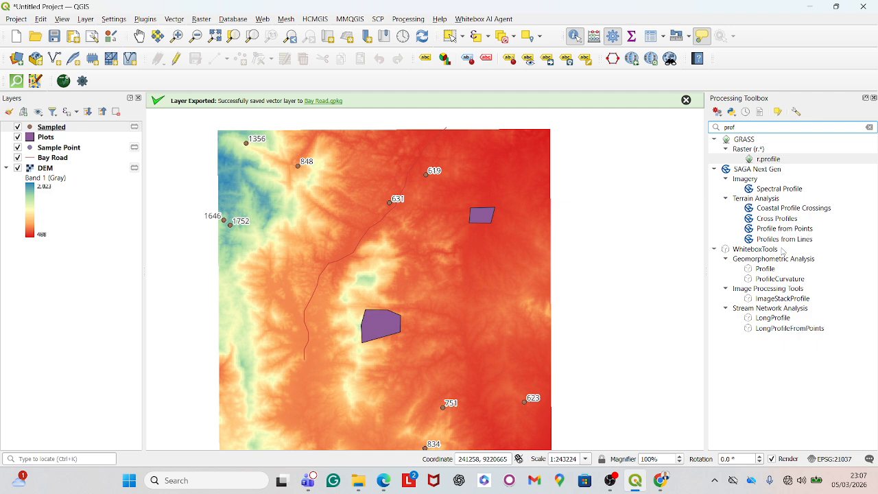
double_click(789, 239)
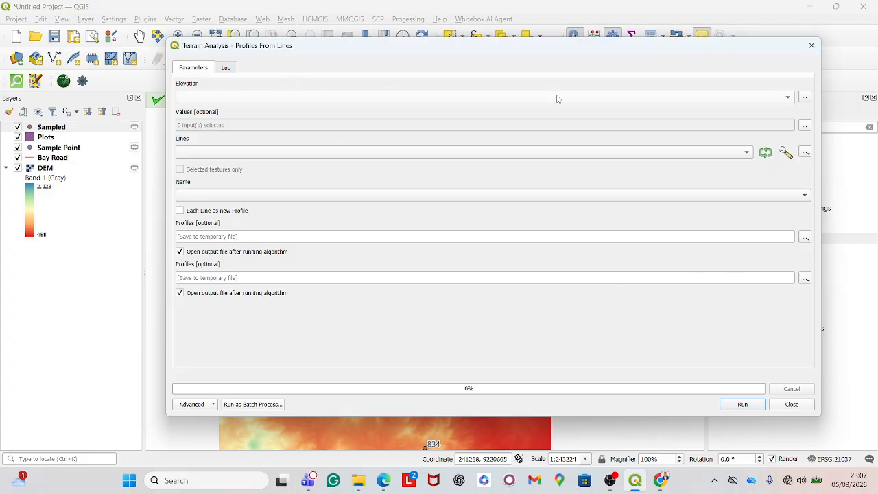
click(787, 100)
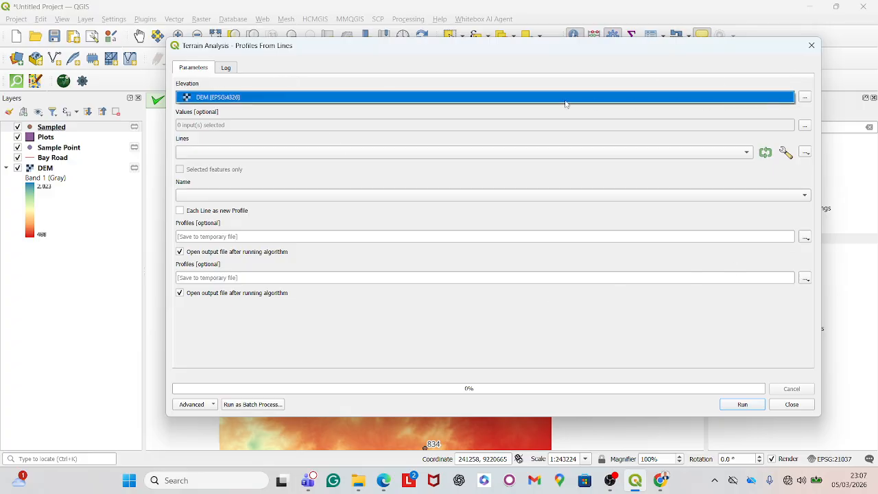
click(339, 97)
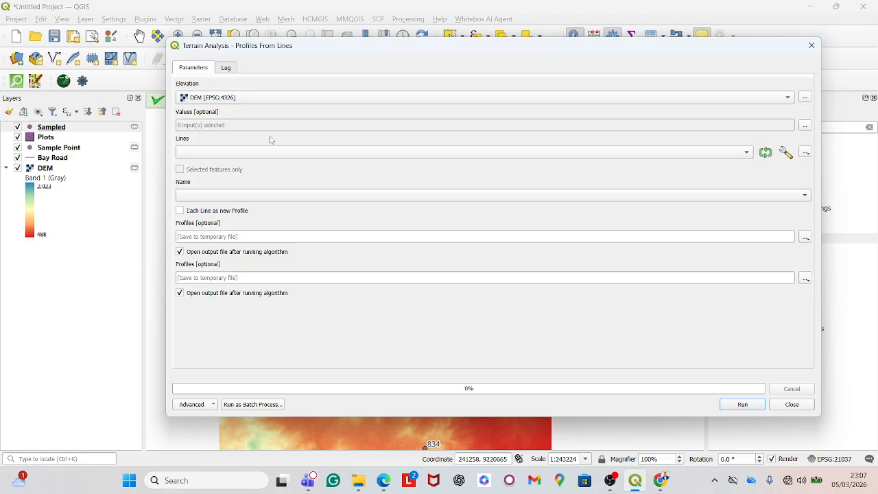
click(742, 156)
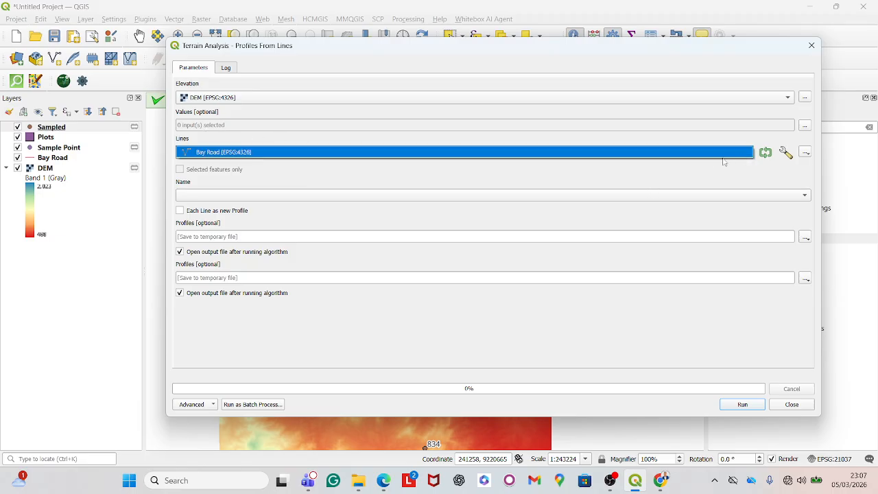
click(345, 151)
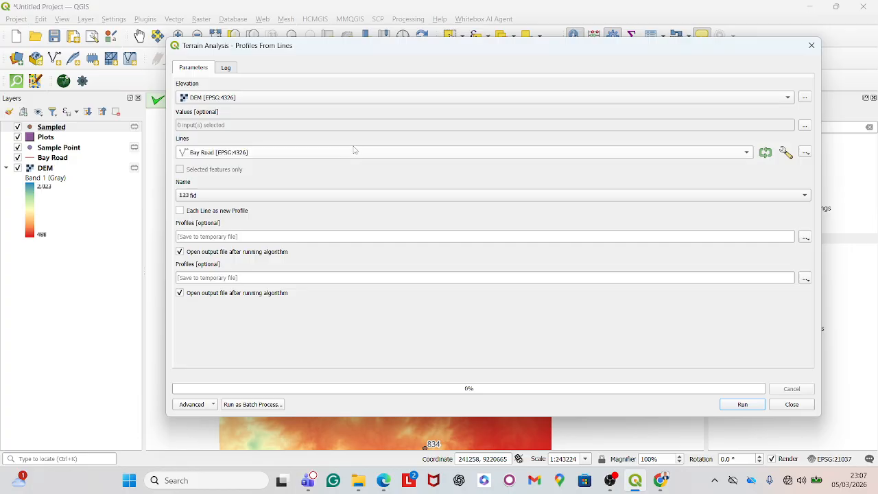
- Add DEM as the profile Values input, run Profiles From Lines, and close the tool
click(804, 126)
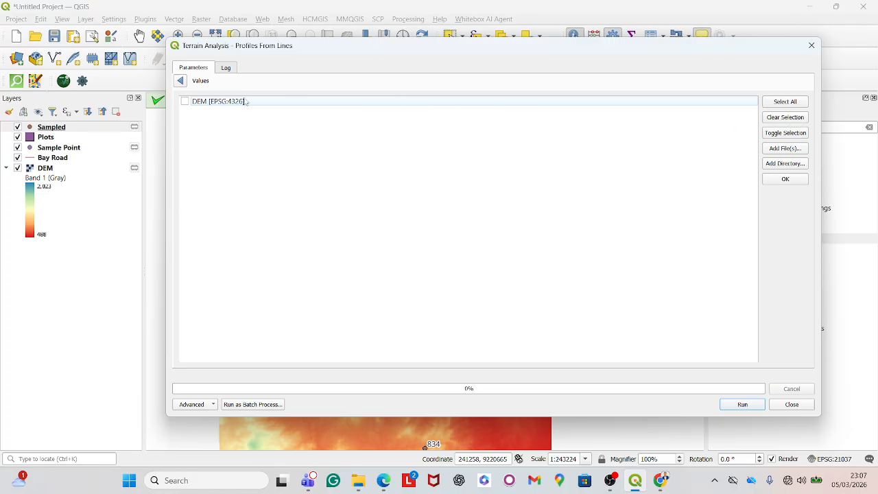
click(185, 101)
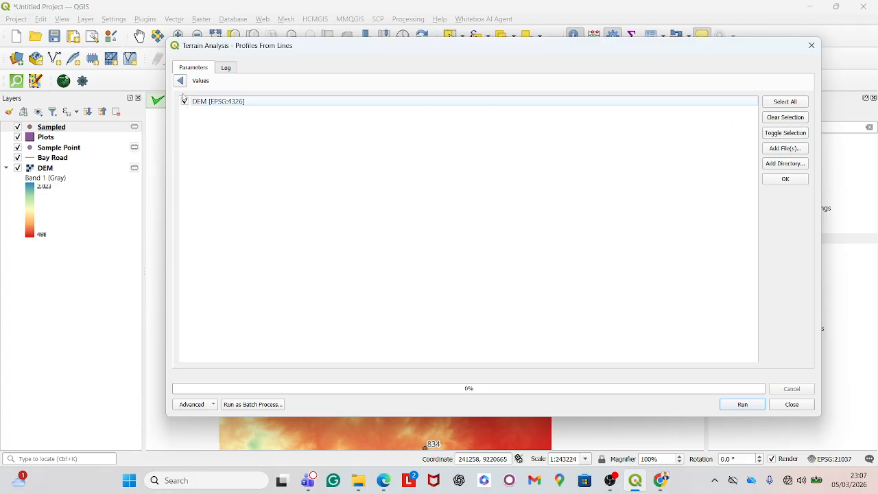
click(785, 179)
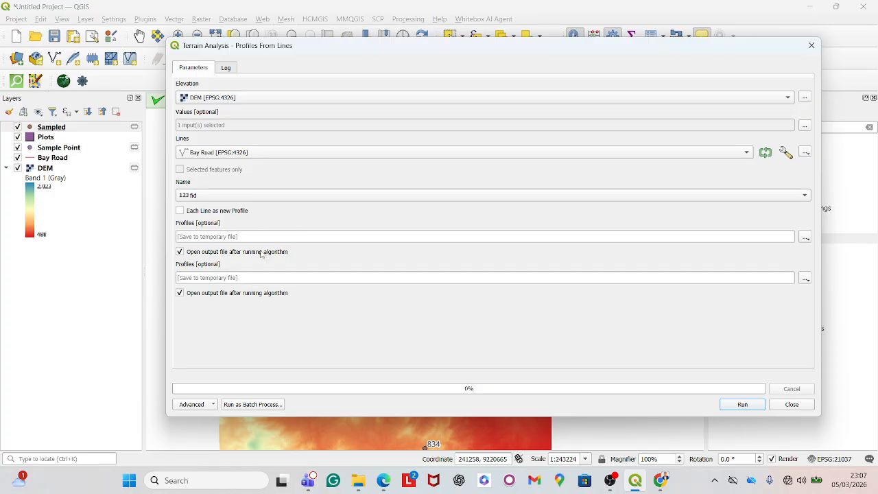
click(742, 405)
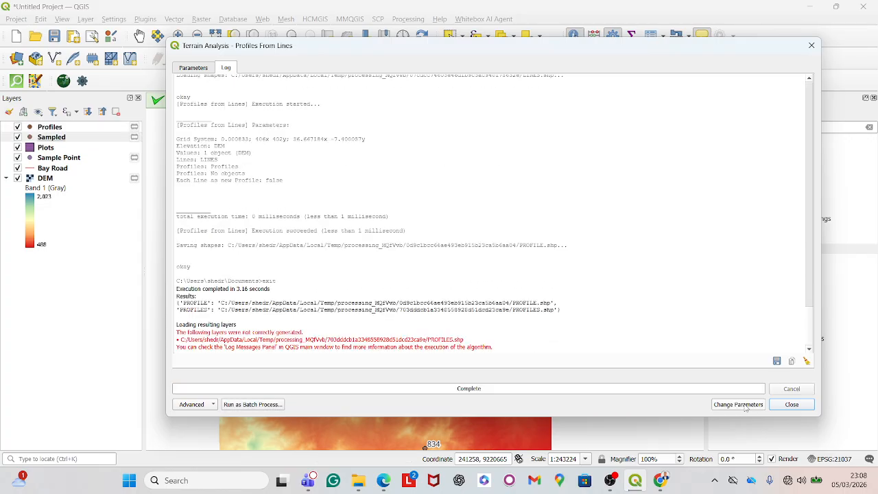
click(790, 405)
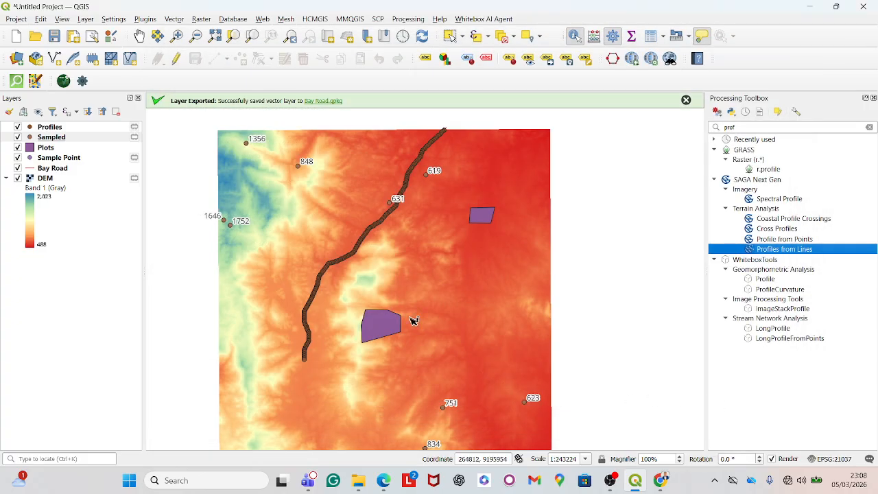
- Open the attribute table of the new Profiles layer
scroll(443, 119, up, 1)
scroll(453, 137, up, 2)
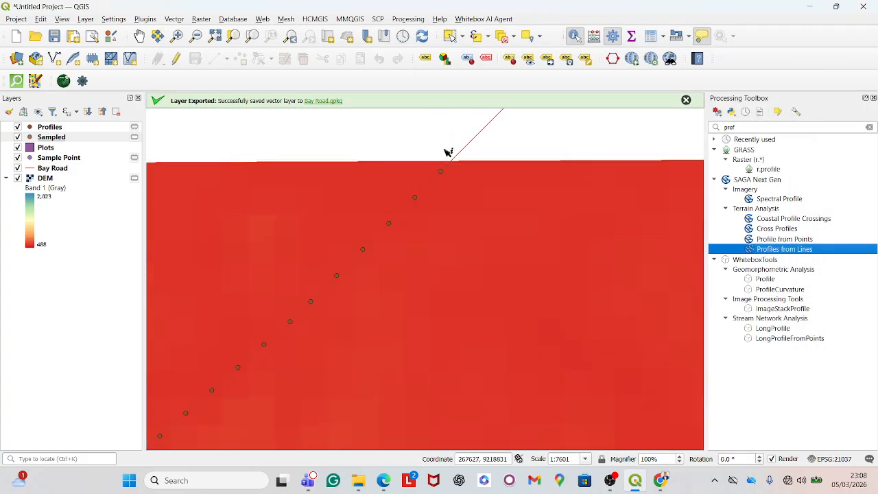
scroll(483, 180, down, 3)
scroll(411, 237, down, 3)
scroll(339, 302, up, 6)
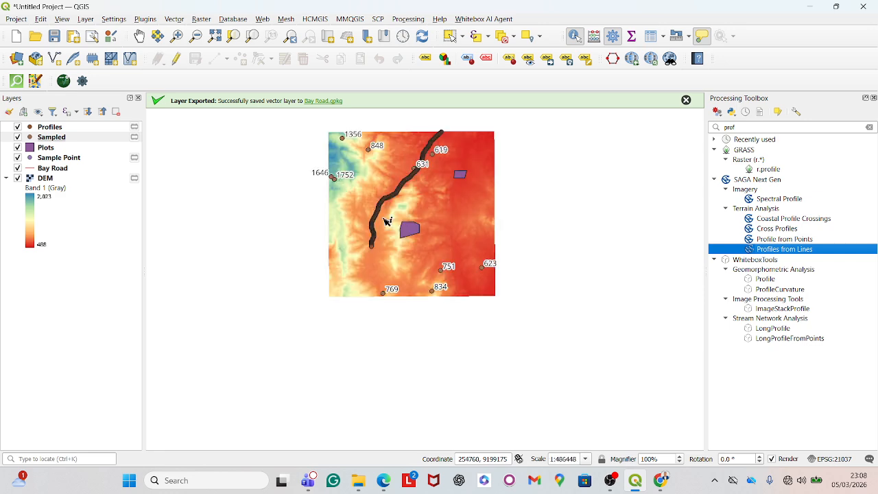
scroll(390, 368, up, 2)
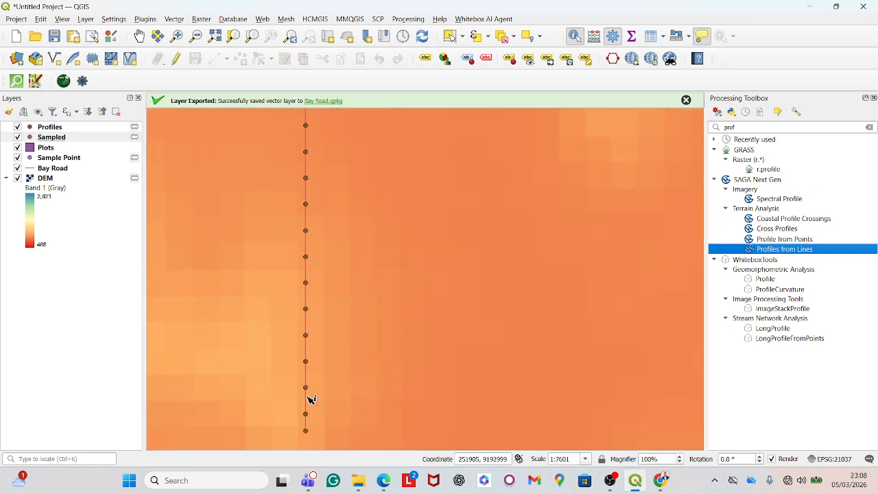
click(62, 127)
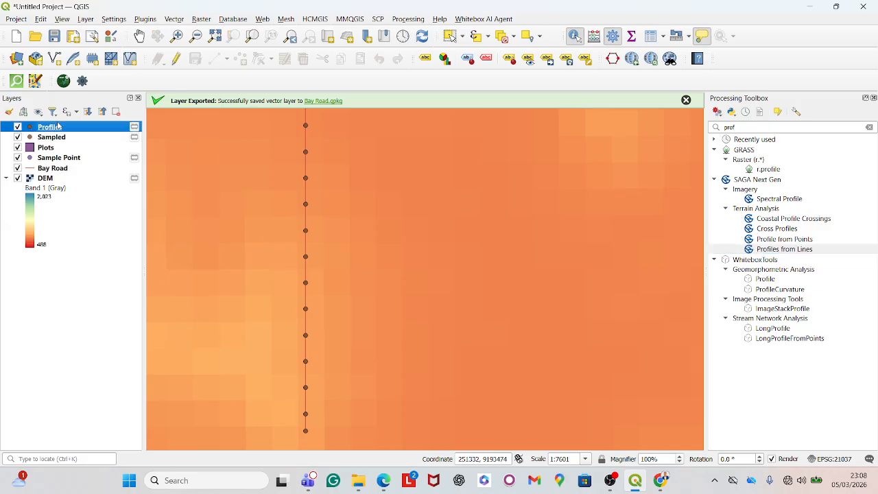
right_click(58, 125)
click(106, 269)
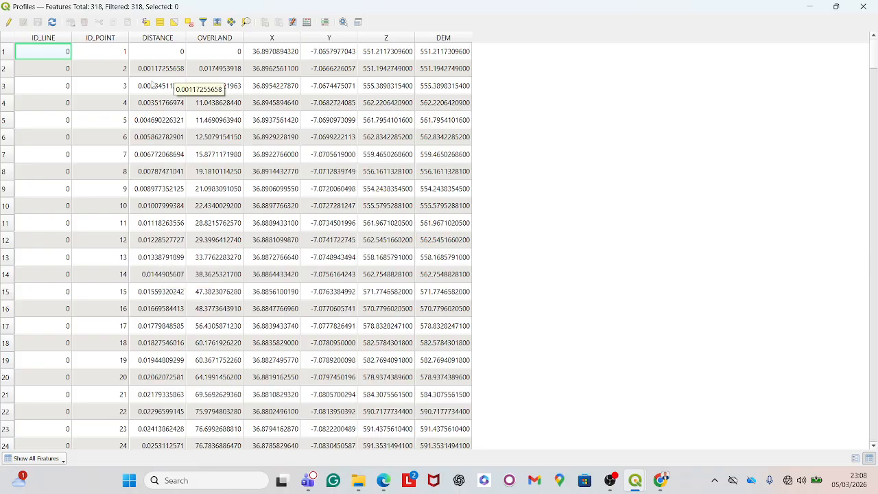
- Switch on editing, delete the DEM field from the Profiles table, and close the table
scroll(164, 144, down, 8)
scroll(168, 232, down, 20)
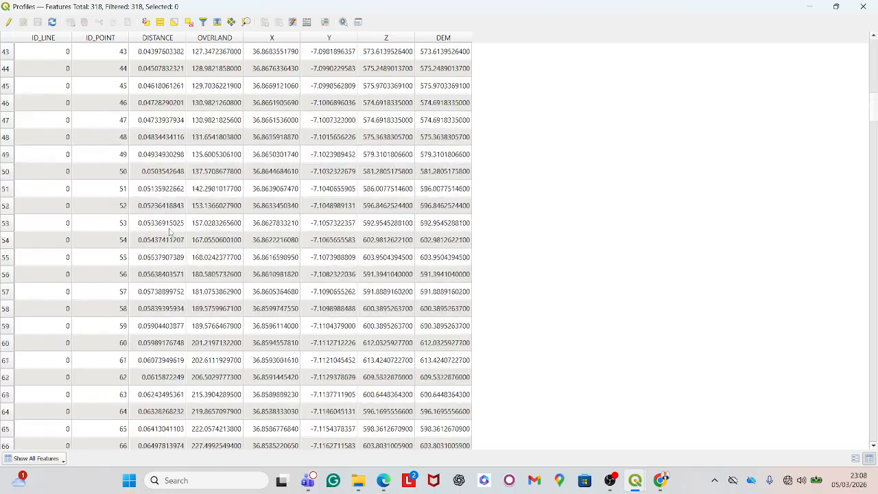
scroll(169, 235, down, 20)
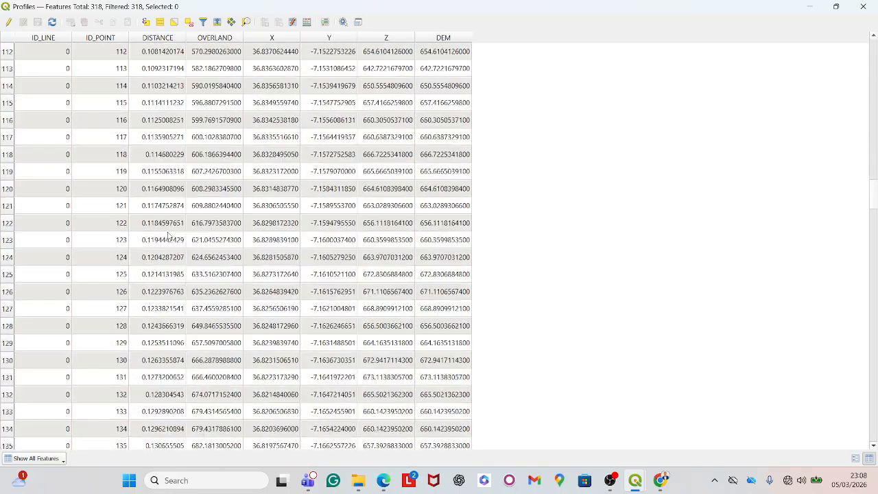
scroll(168, 234, down, 6)
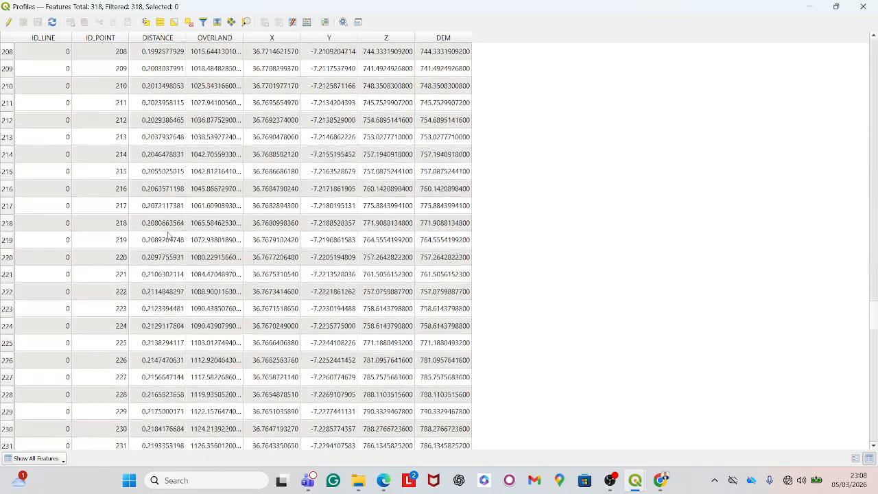
scroll(171, 236, up, 19)
scroll(172, 236, up, 20)
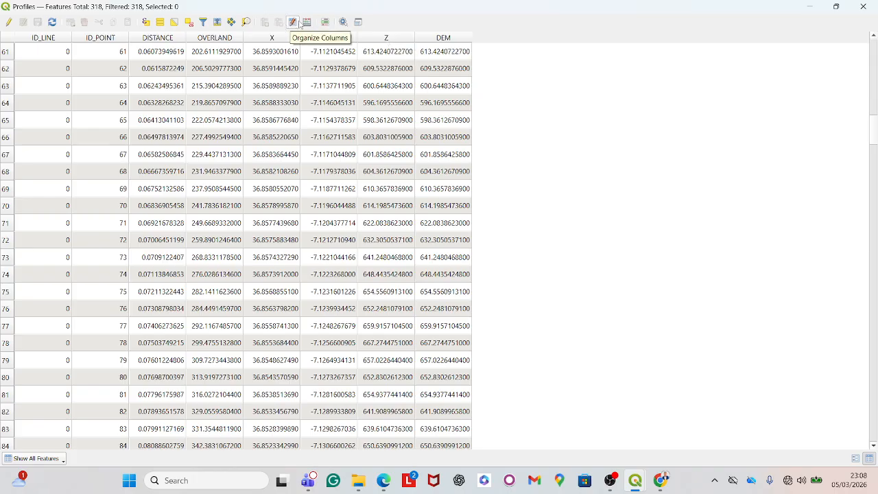
click(8, 22)
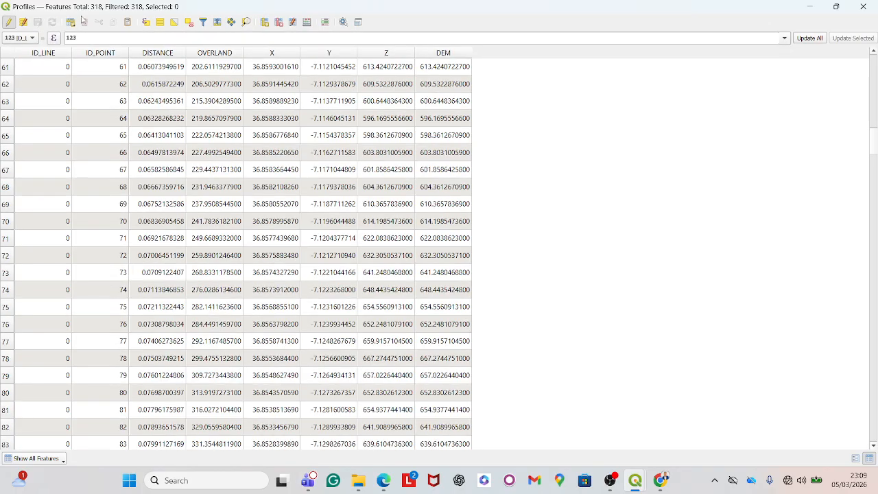
click(278, 22)
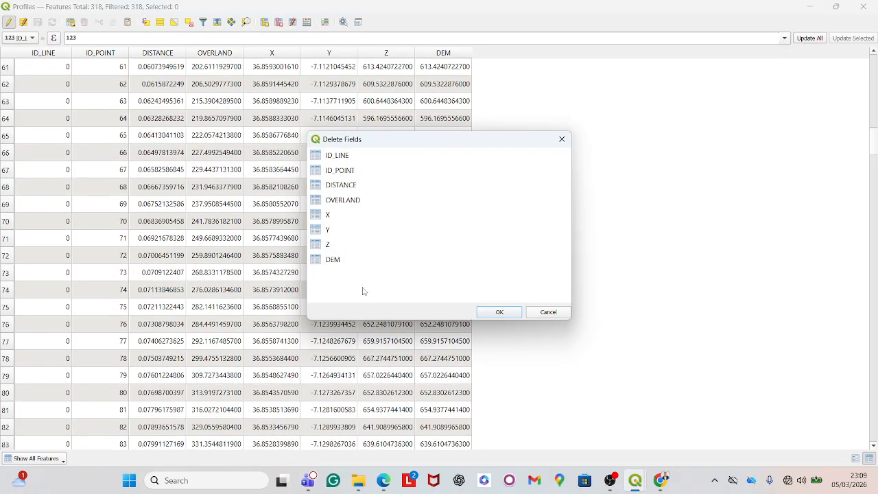
click(345, 261)
click(499, 312)
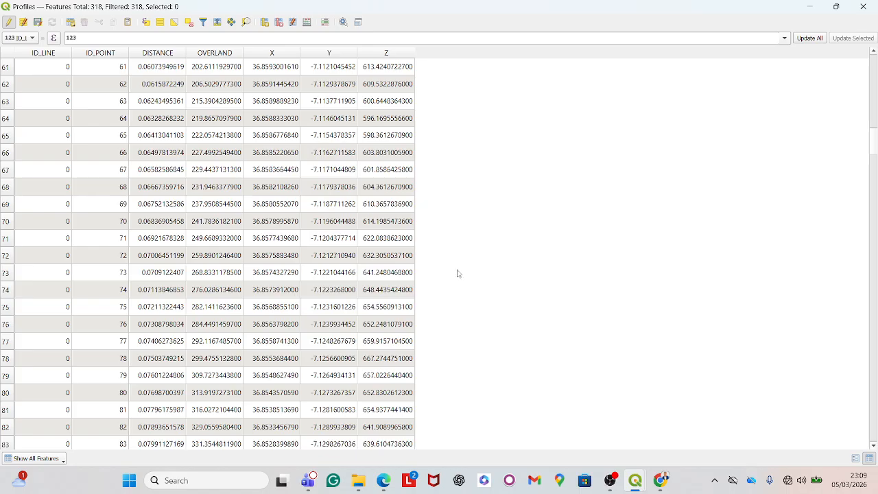
scroll(386, 81, down, 3)
scroll(388, 79, up, 5)
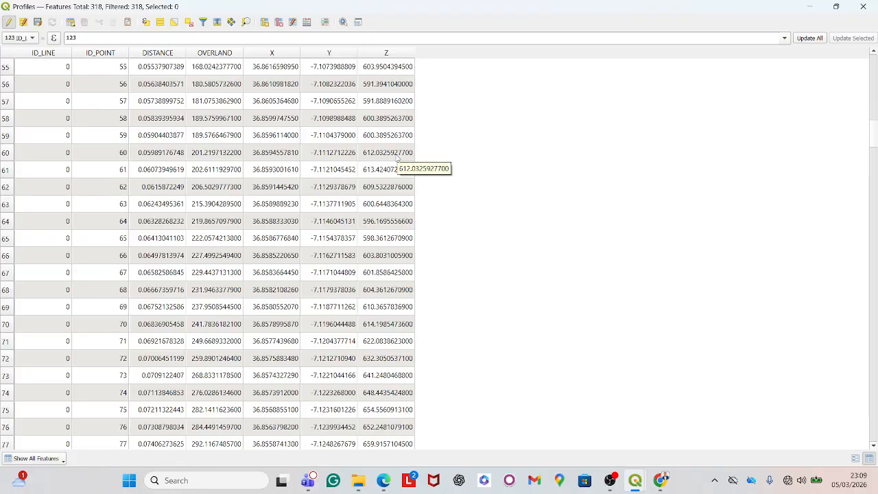
scroll(395, 291, down, 1)
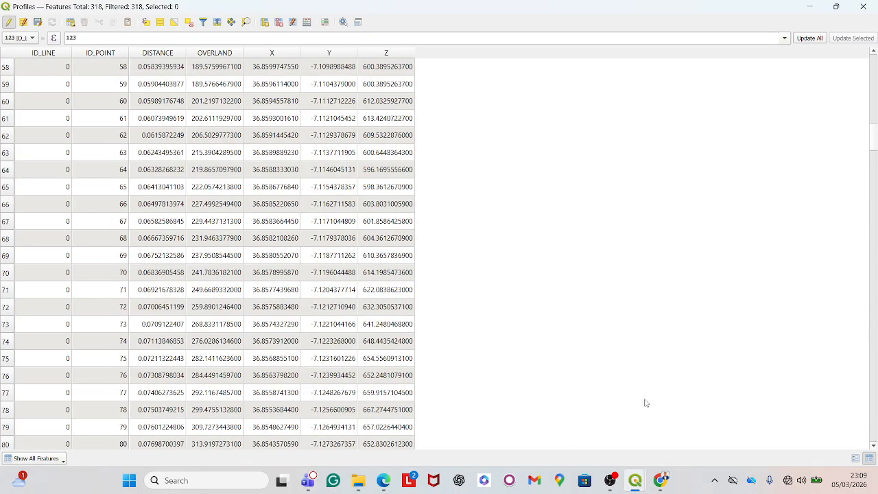
click(862, 6)
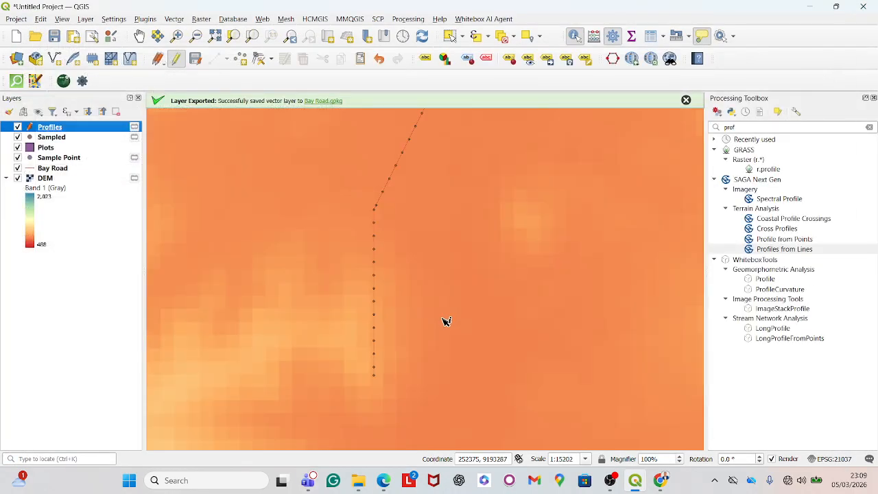
- Identify the profile point at the southern end of the Bay Road profile line
scroll(407, 366, down, 7)
scroll(407, 366, up, 5)
scroll(449, 284, up, 2)
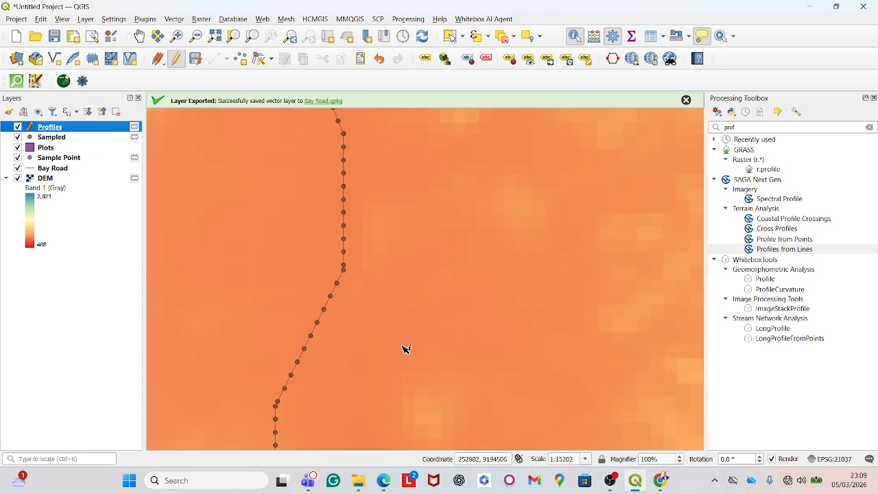
scroll(357, 260, down, 2)
scroll(378, 276, down, 2)
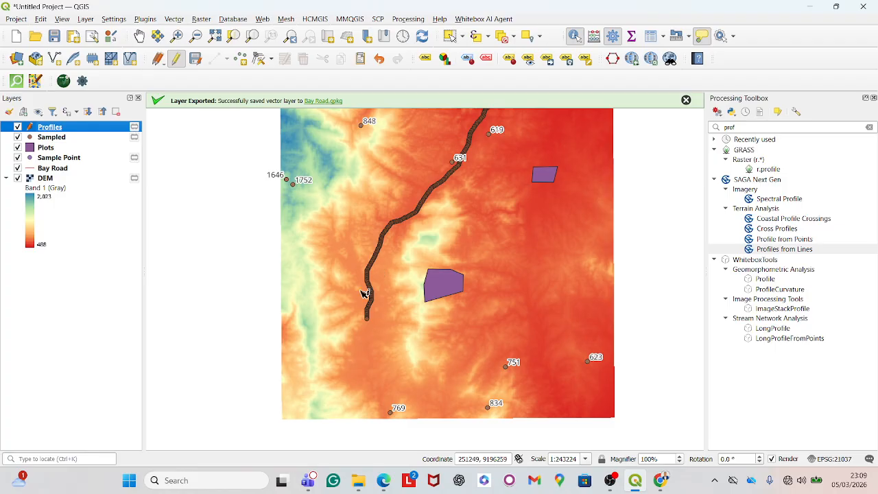
scroll(431, 185, up, 2)
scroll(371, 316, down, 2)
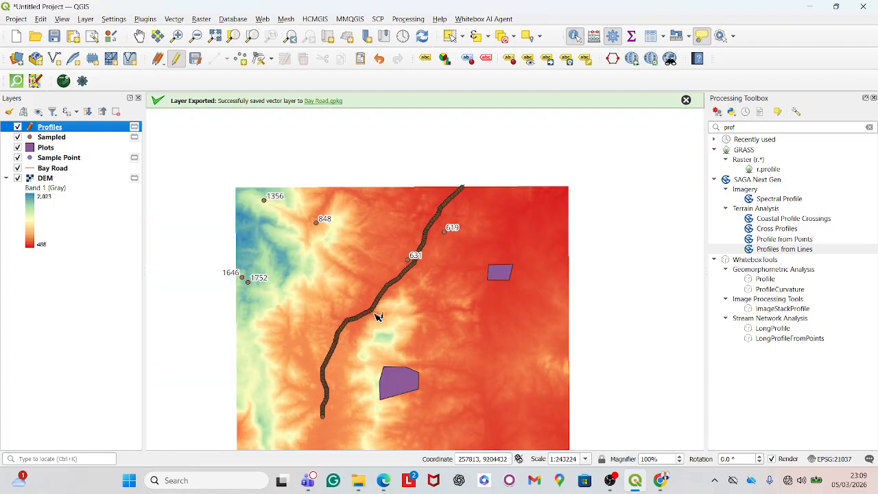
scroll(370, 328, up, 2)
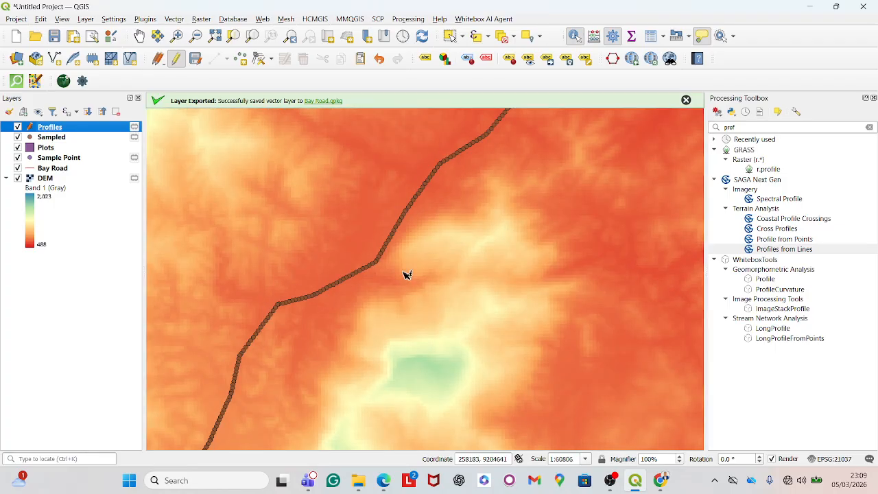
scroll(398, 257, down, 1)
scroll(404, 252, up, 3)
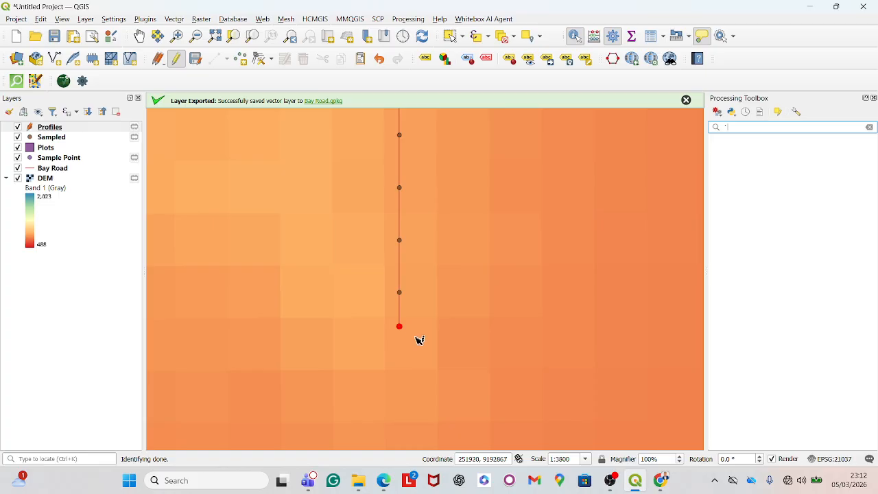
click(399, 326)
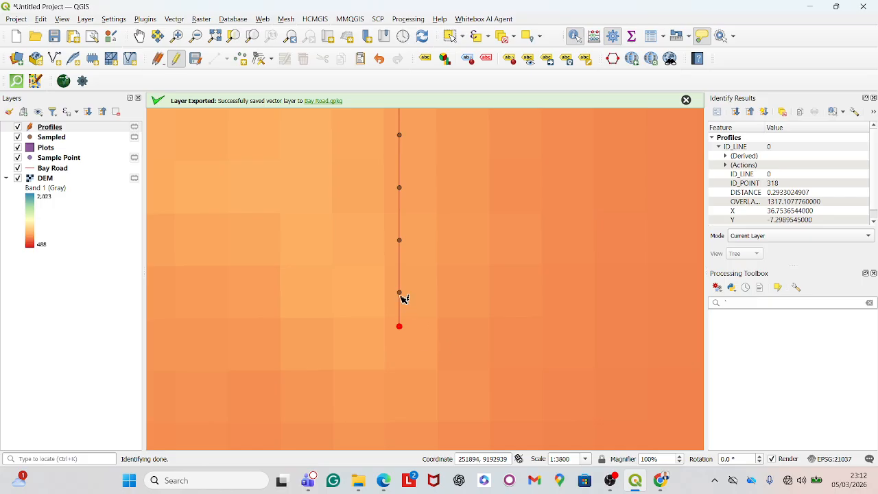
- Inspect the first and last profile points along the road with the identify tool
scroll(414, 337, down, 5)
scroll(414, 243, down, 2)
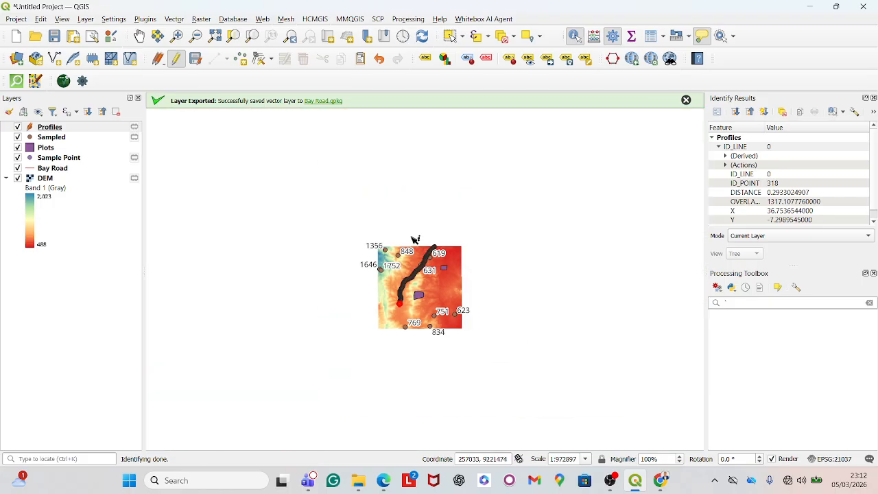
scroll(411, 246, up, 4)
scroll(401, 276, up, 2)
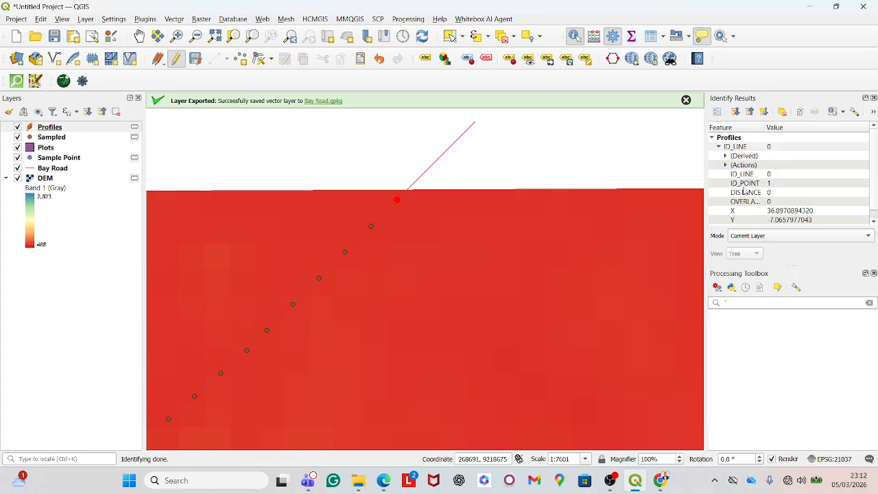
scroll(453, 216, down, 7)
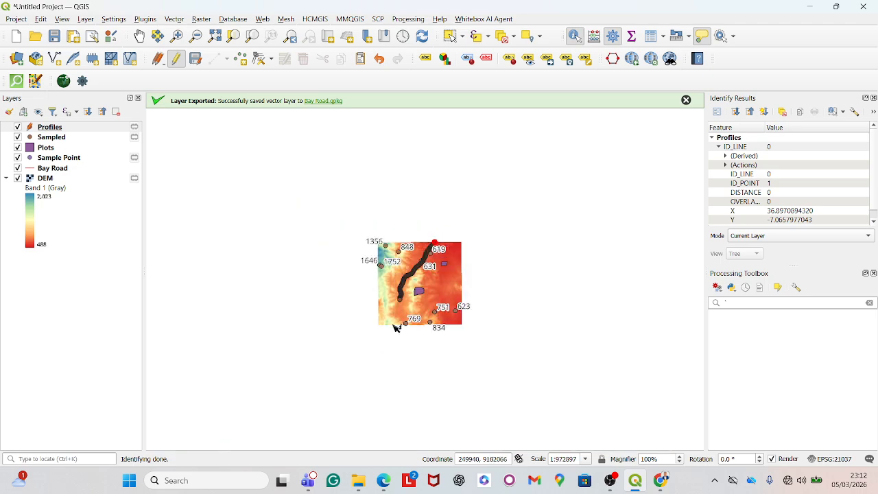
scroll(395, 319, up, 2)
scroll(382, 239, up, 3)
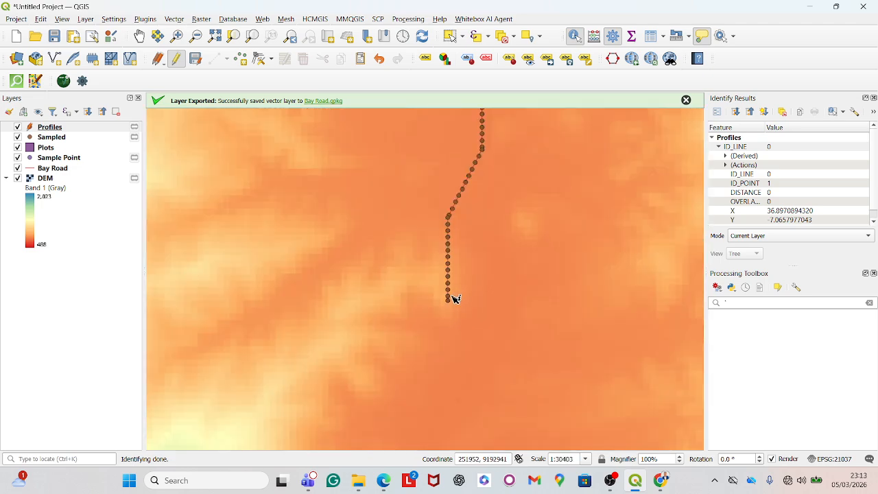
click(450, 301)
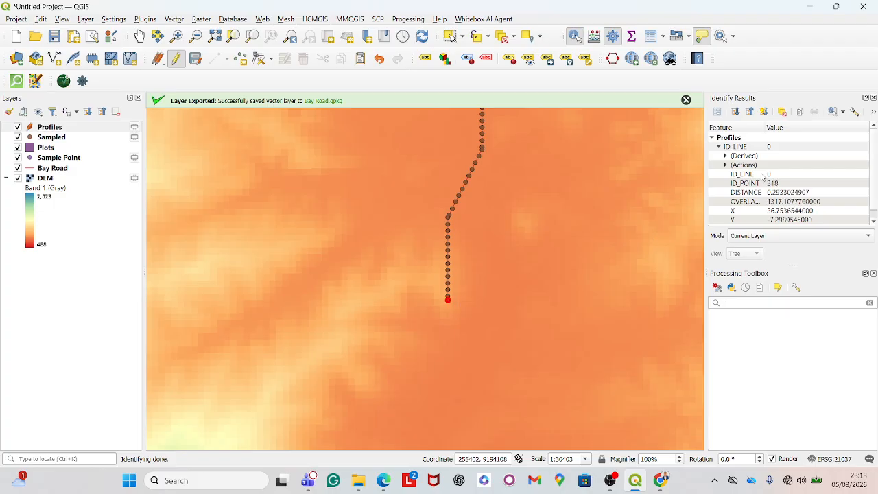
- Open the attribute table of the Profiles layer
scroll(332, 309, down, 3)
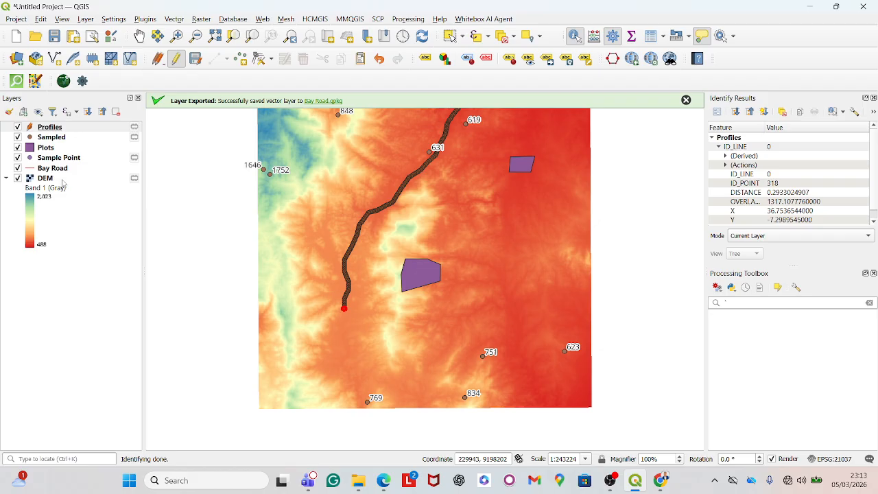
click(91, 125)
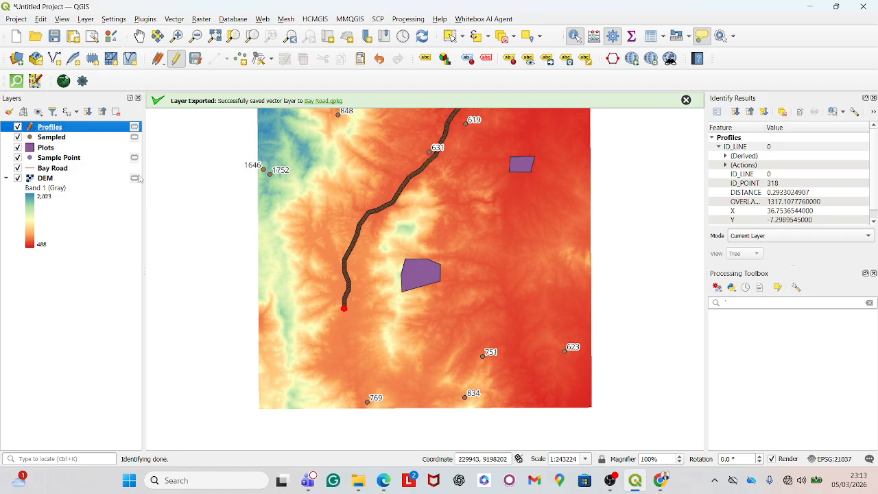
right_click(91, 129)
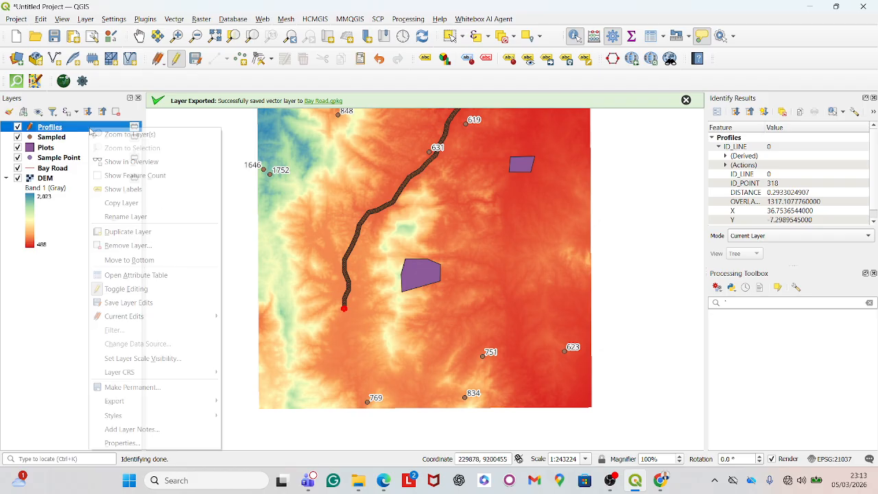
click(147, 276)
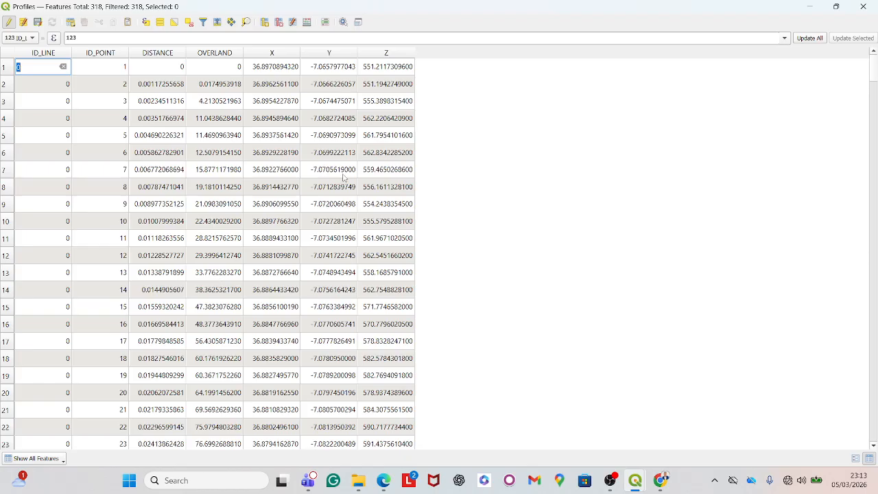
- Select all profile point records in the table and copy them
click(526, 176)
key(ctrl+a)
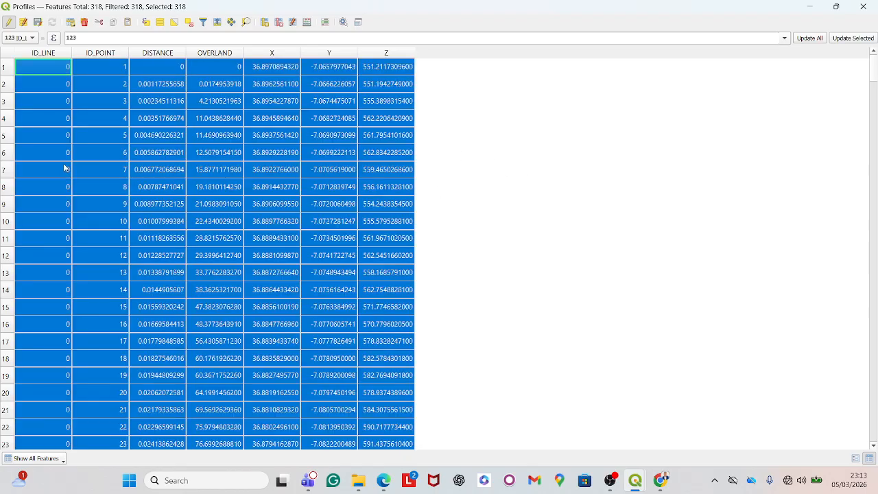
right_click(75, 156)
click(511, 197)
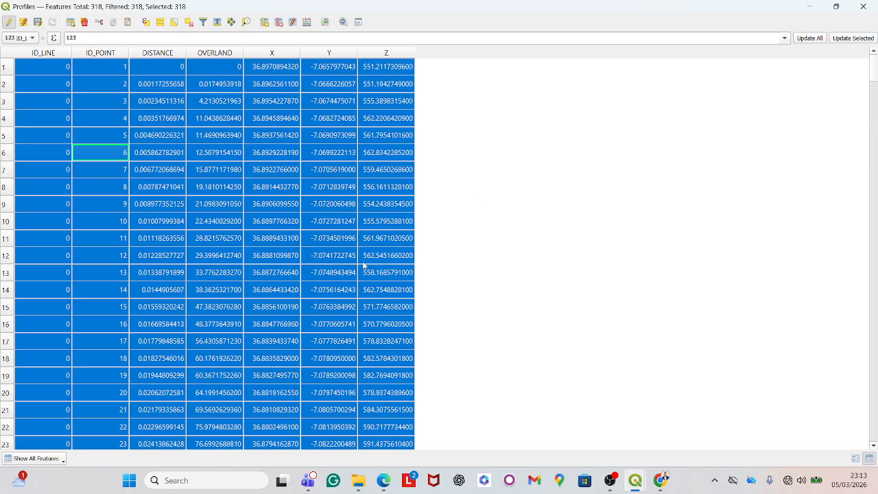
key(F2)
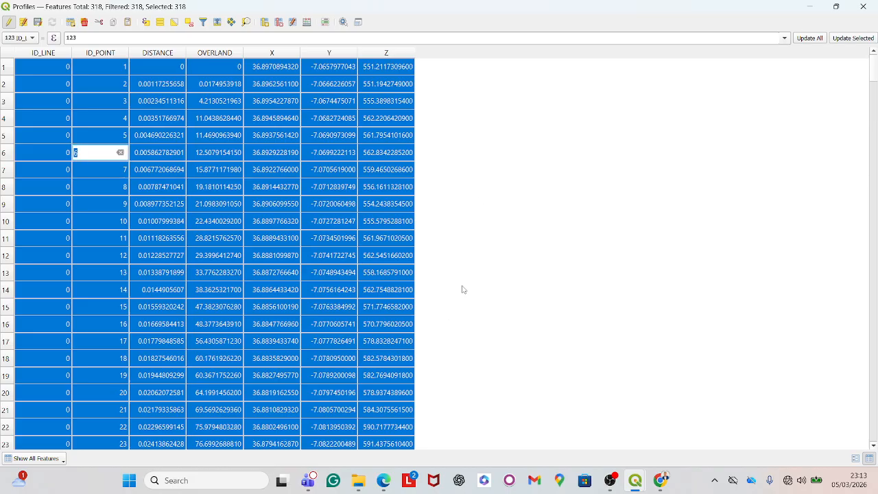
- Launch Excel and create a blank workbook
click(195, 487)
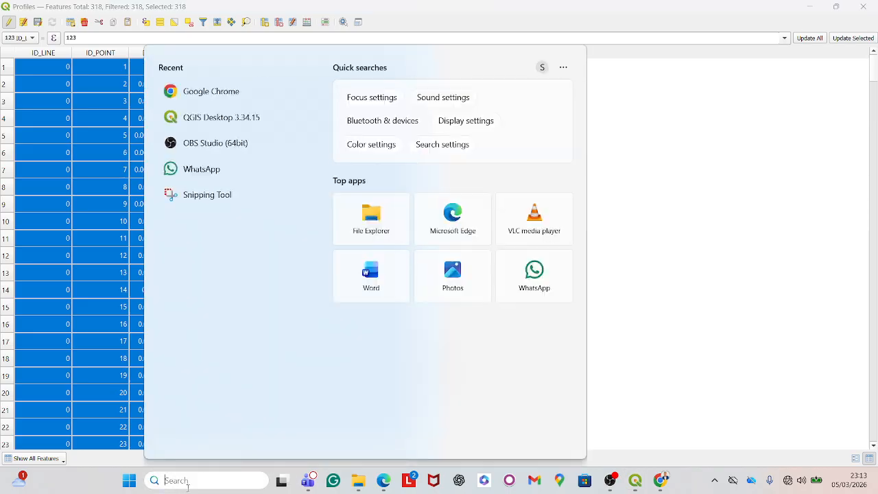
text(Excel)
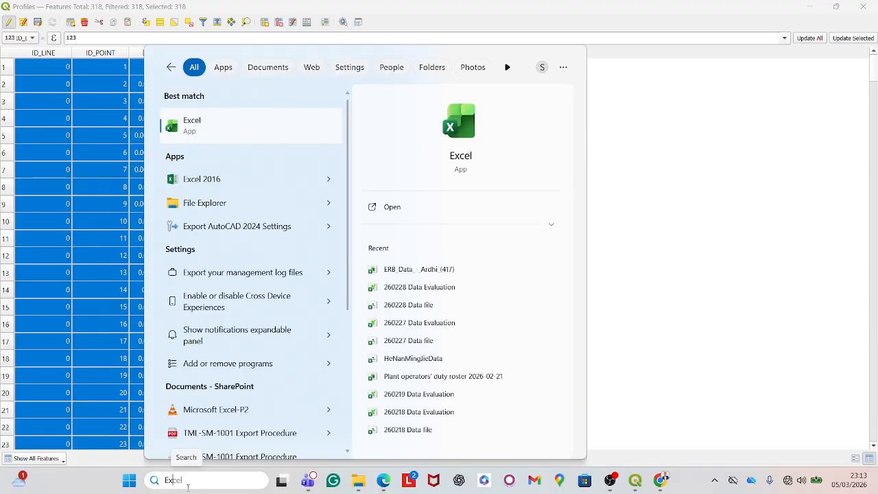
key(Return)
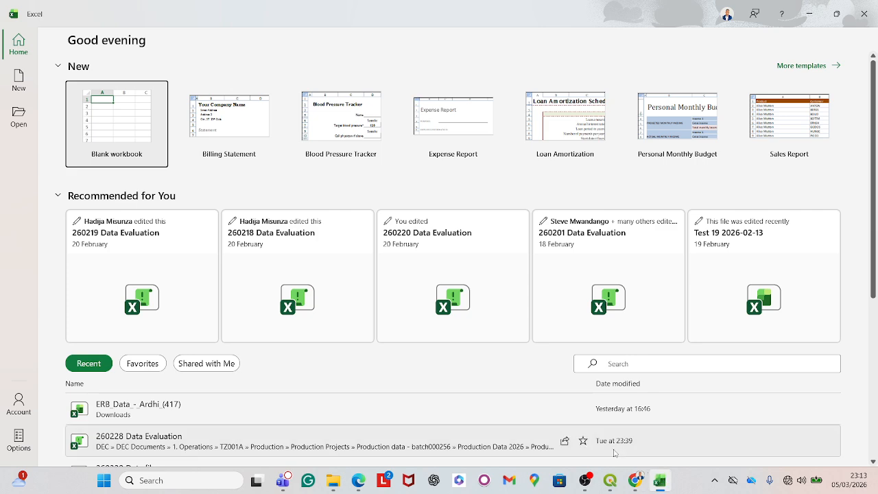
click(98, 137)
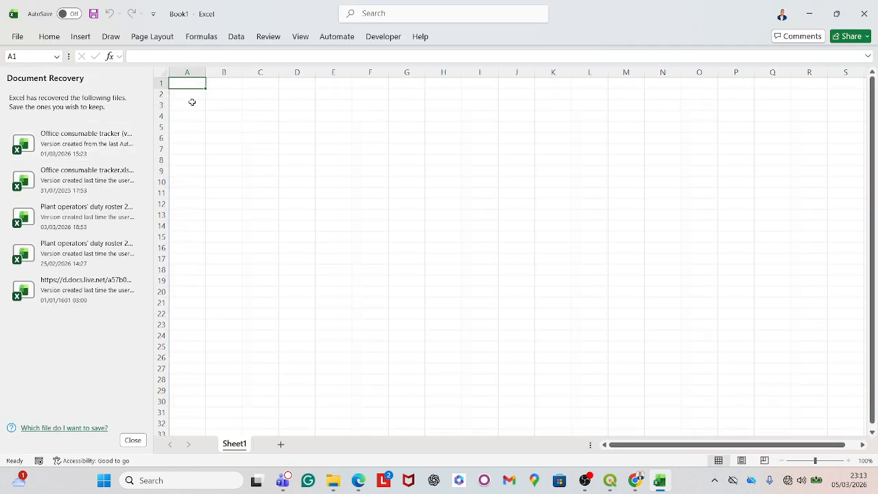
- Paste the copied profile records into the blank sheet
click(133, 440)
click(278, 191)
key(ctrl+v)
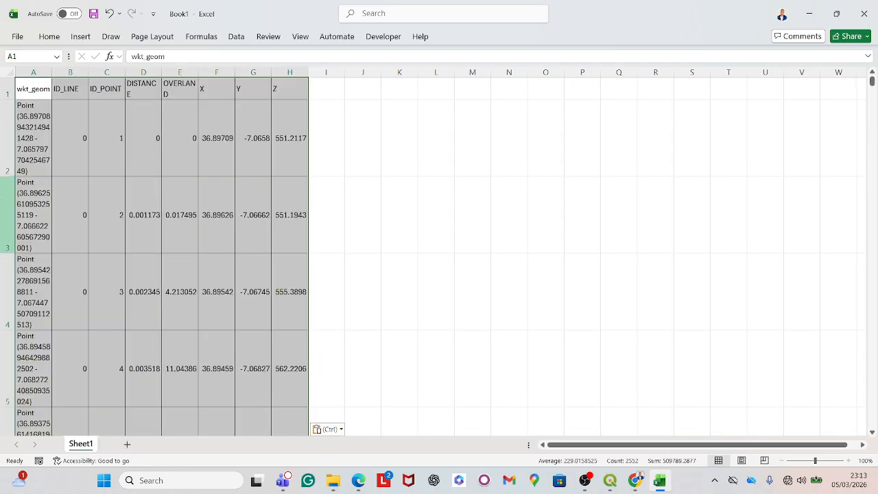
drag(416, 255, 414, 249)
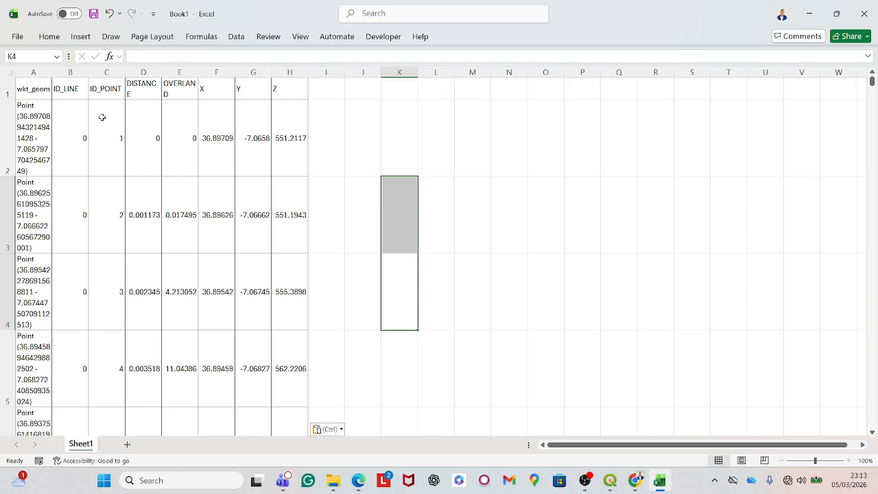
scroll(103, 117, down, 3)
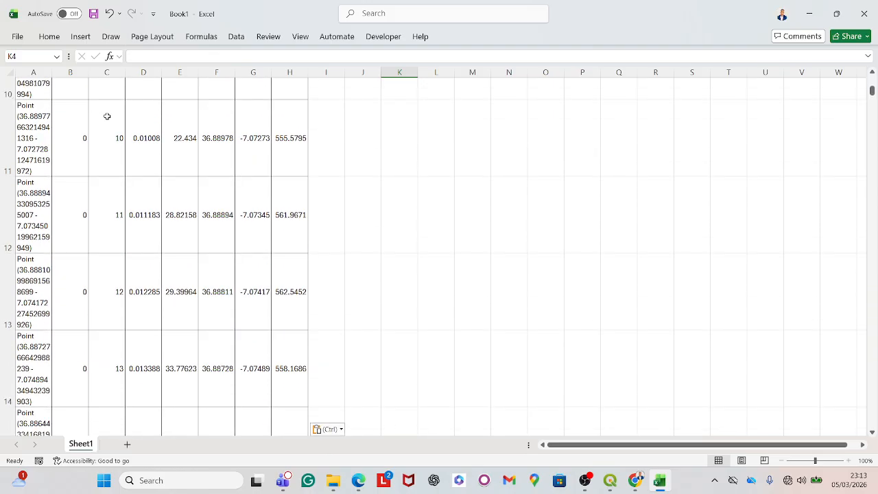
scroll(107, 116, up, 5)
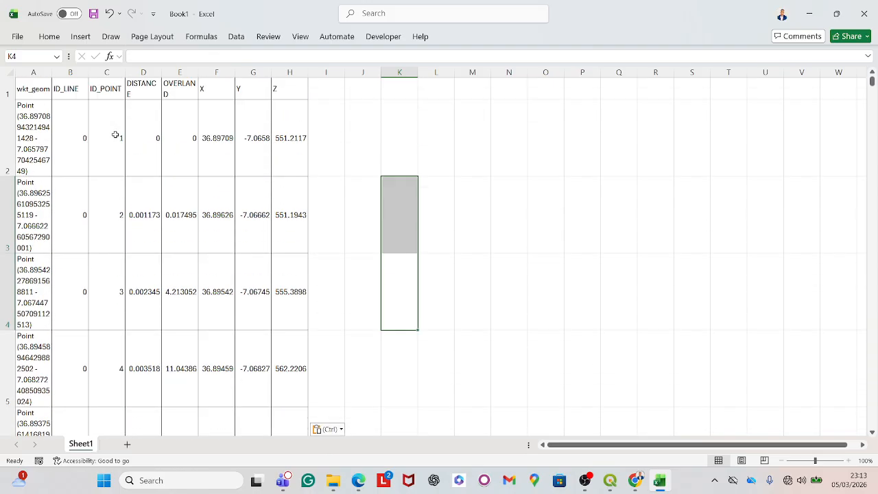
click(293, 73)
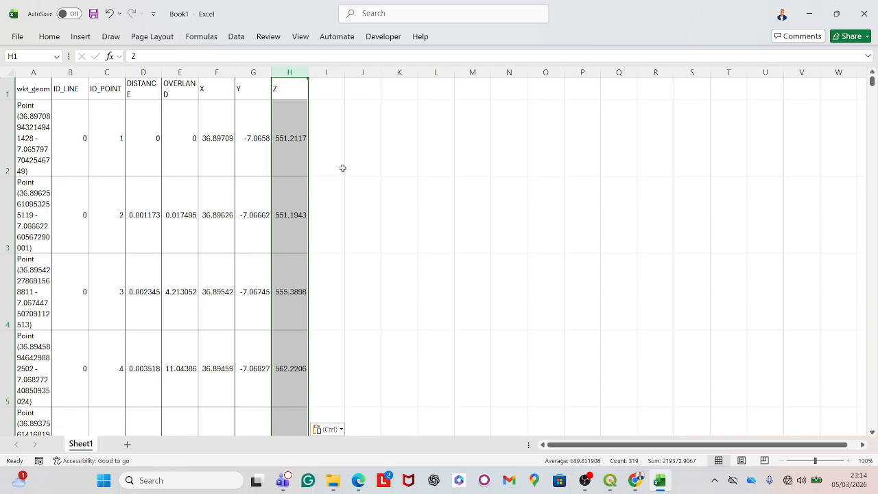
click(436, 182)
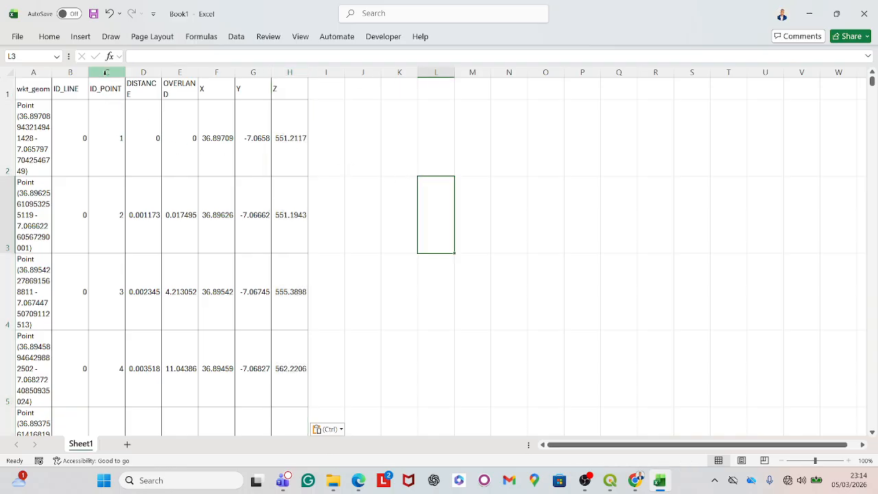
- Delete the wkt_geom and ID_LINE columns from the sheet
click(30, 73)
drag(30, 73, 69, 73)
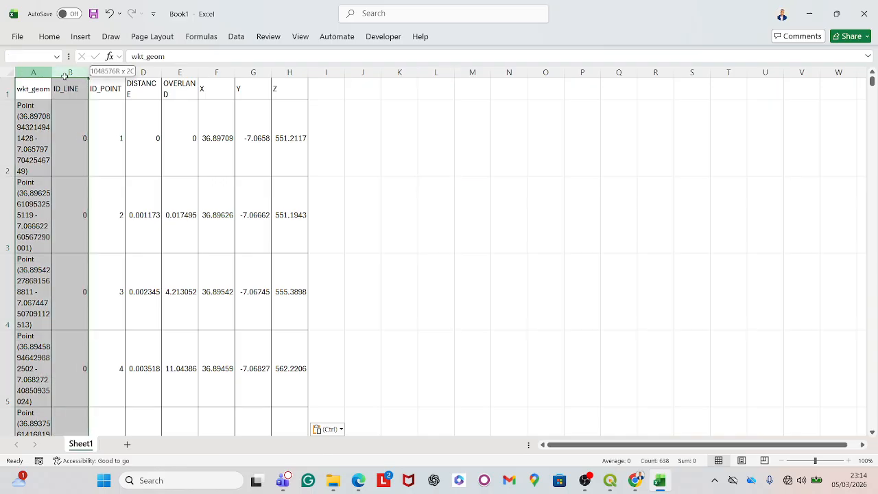
right_click(60, 131)
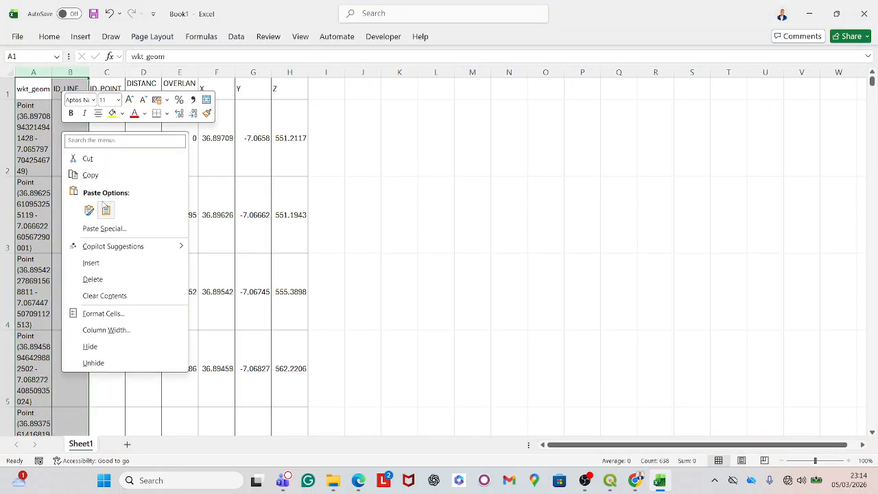
click(99, 279)
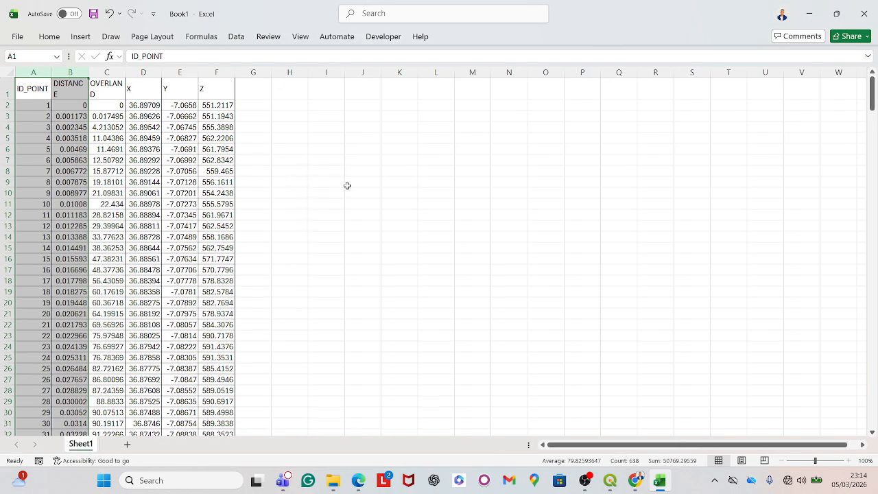
- Delete the DISTANCE, OVERLAND, X and Y columns, leaving only ID_POINT and Z
click(347, 186)
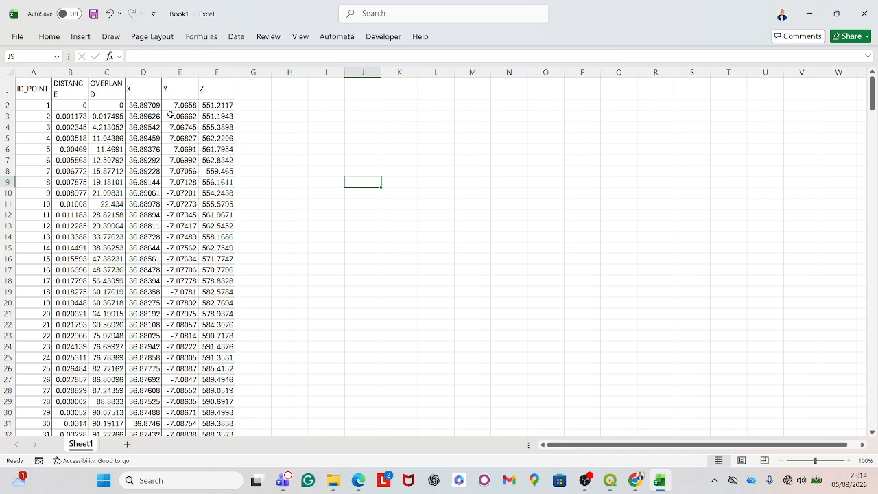
double_click(66, 86)
click(289, 182)
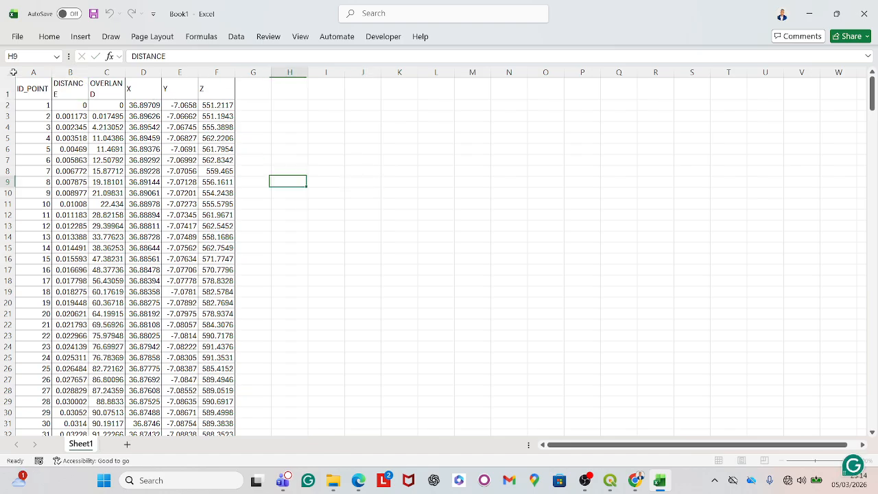
click(82, 81)
key(ctrl+shift+Down)
key(shift+Right)
key(shift+Right)
key(shift+Right)
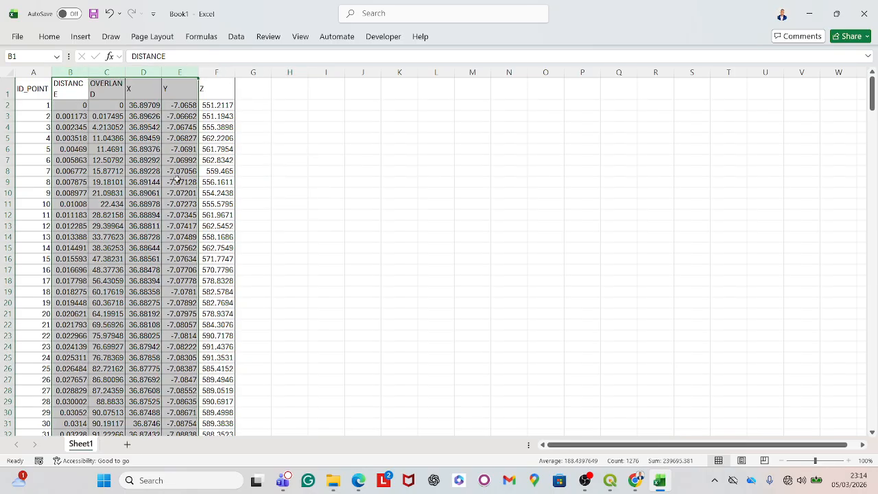
right_click(148, 176)
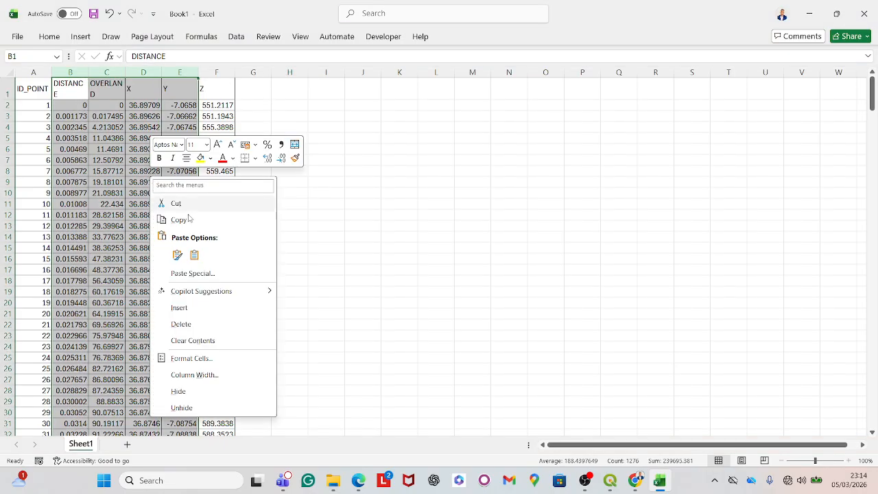
click(183, 324)
click(362, 270)
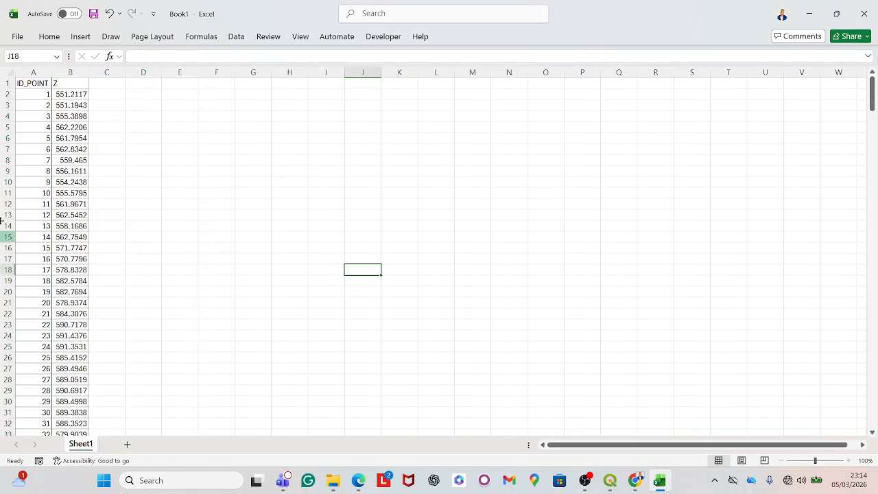
- Insert a 2-D line chart from the ID_POINT and Z columns
click(24, 81)
key(ctrl+shift+Down)
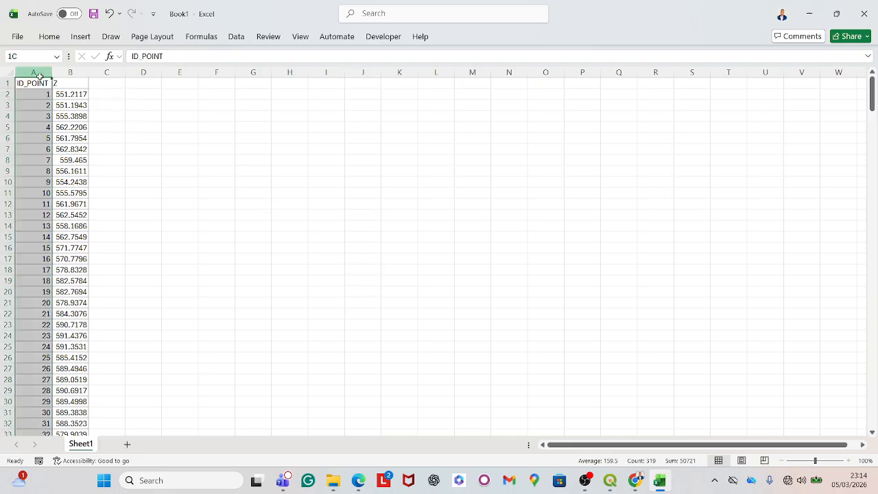
key(shift+Right)
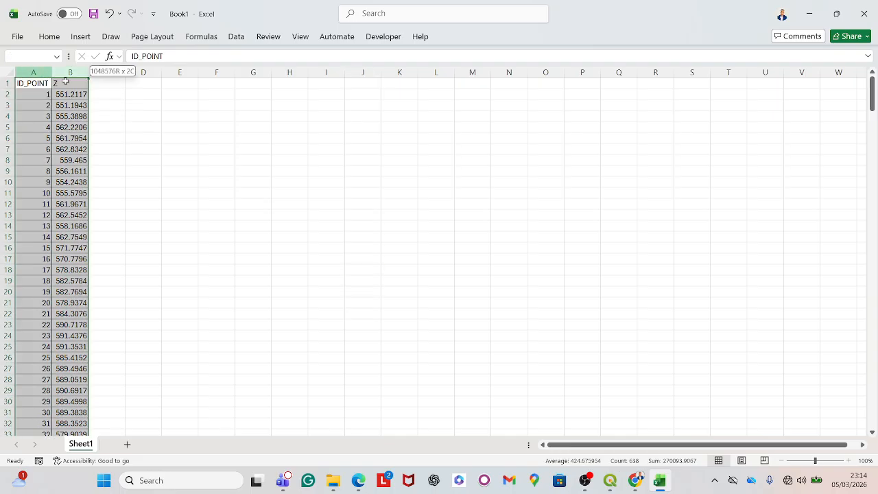
click(90, 37)
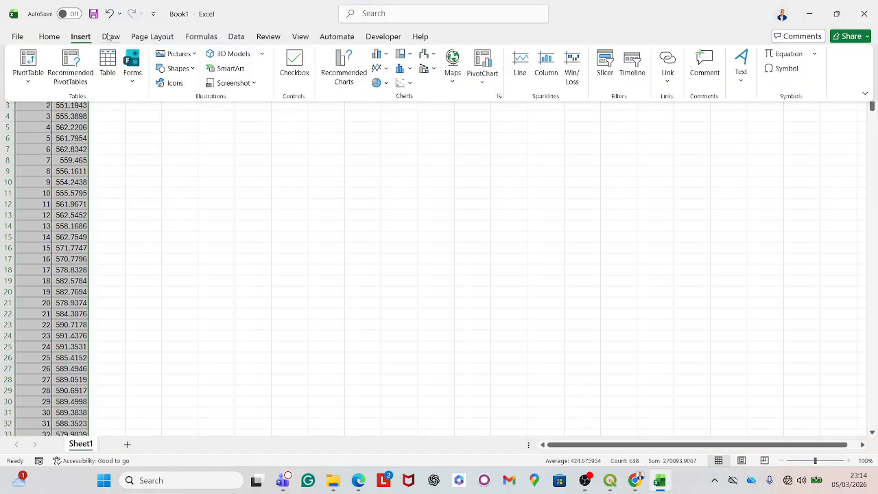
click(110, 37)
click(86, 37)
click(388, 70)
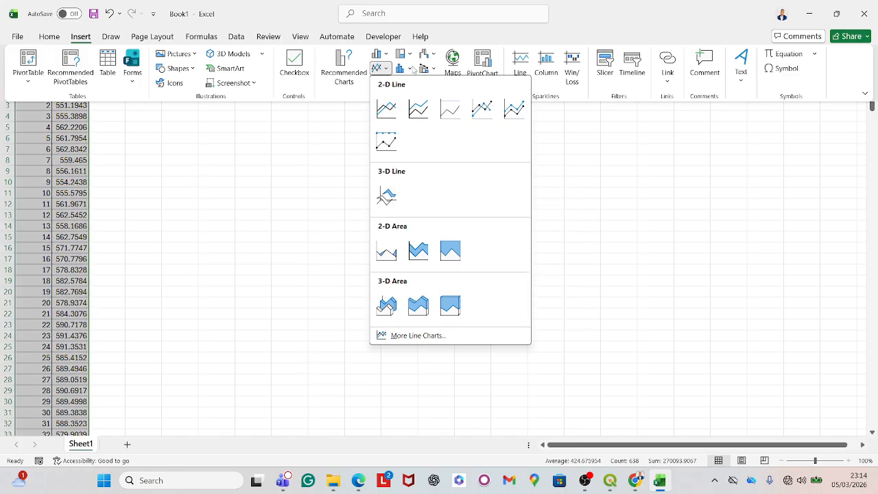
click(388, 109)
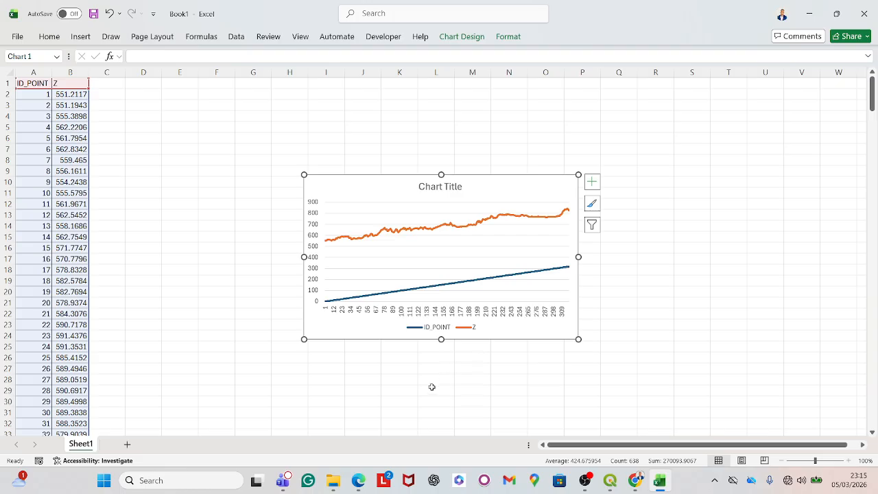
- Remove the ID_POINT series from the chart and stretch the chart wider
click(463, 276)
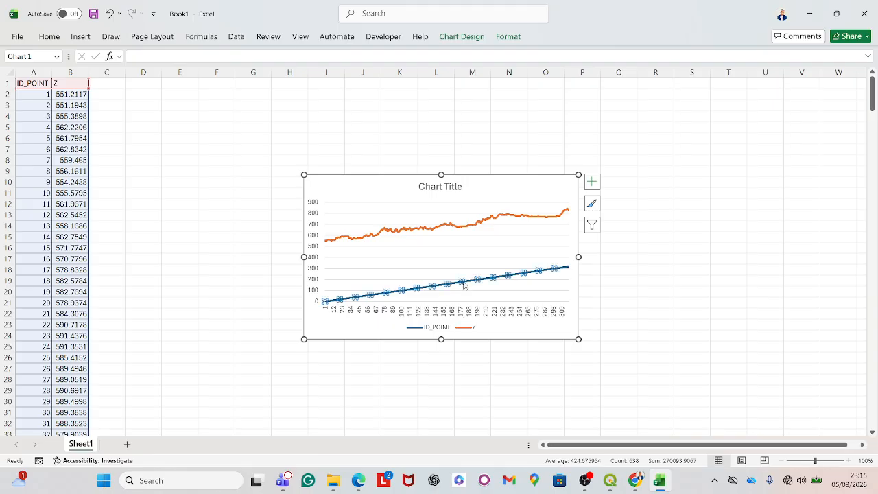
key(Delete)
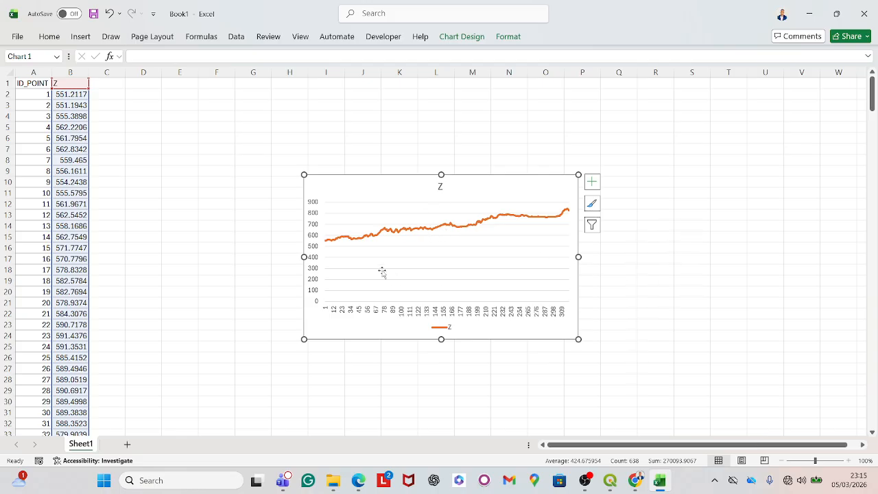
click(180, 237)
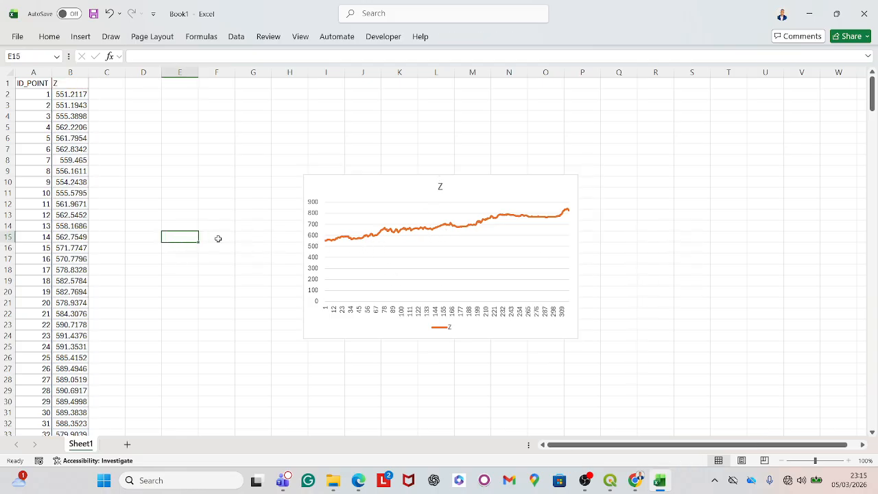
click(485, 180)
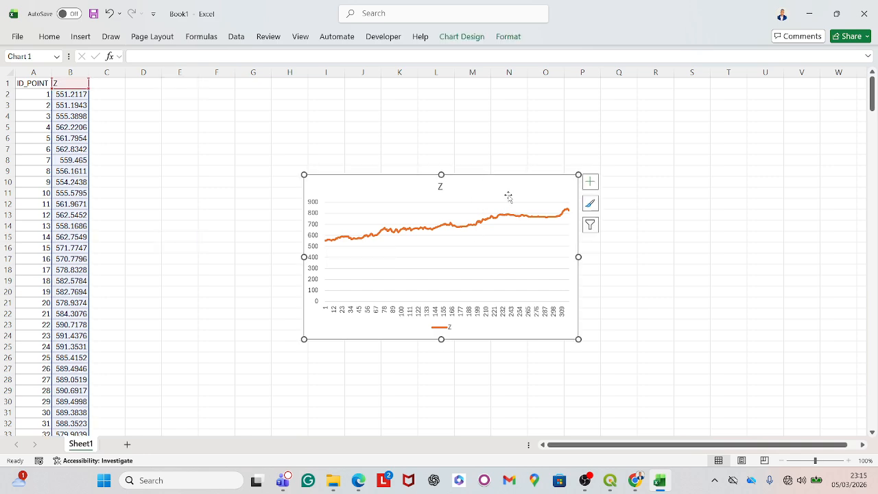
drag(578, 338, 755, 353)
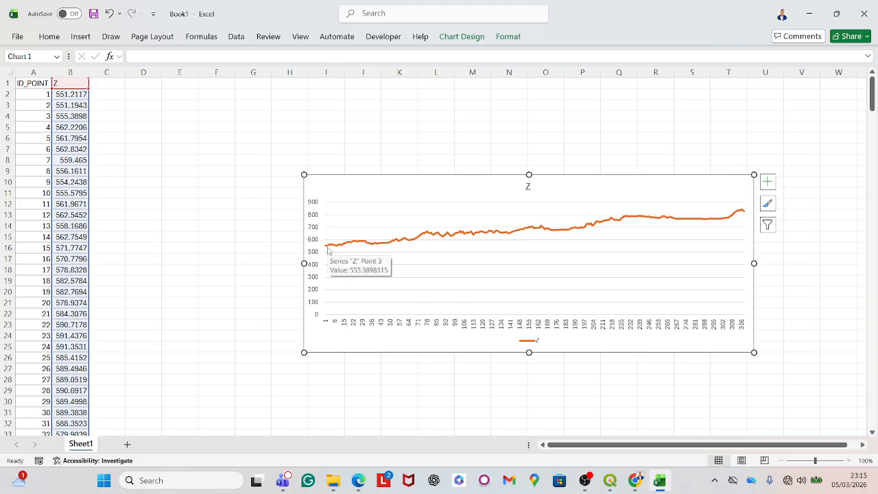
- Switch to QGIS and clear the selection of Profiles features
mouse_move(326, 251)
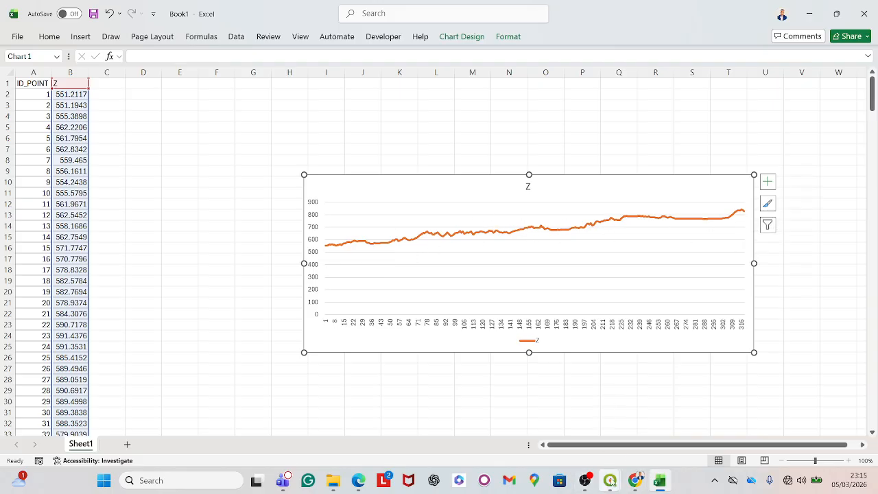
mouse_move(610, 480)
click(602, 450)
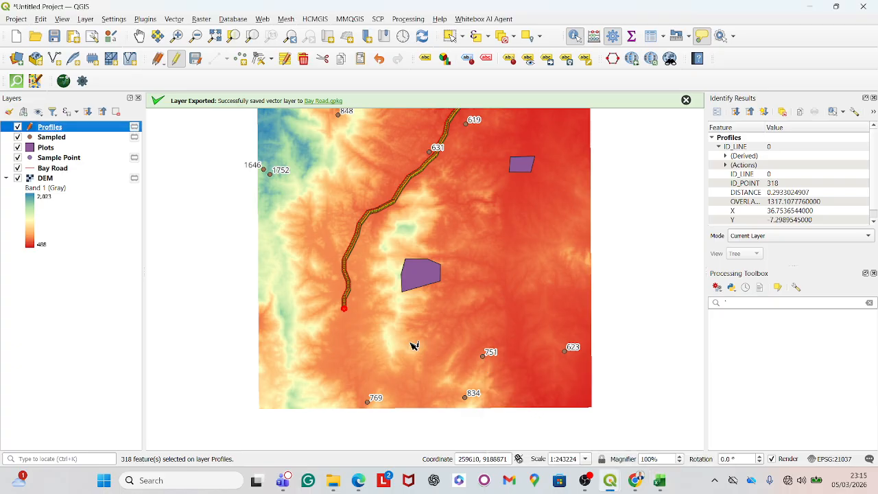
scroll(400, 343, up, 2)
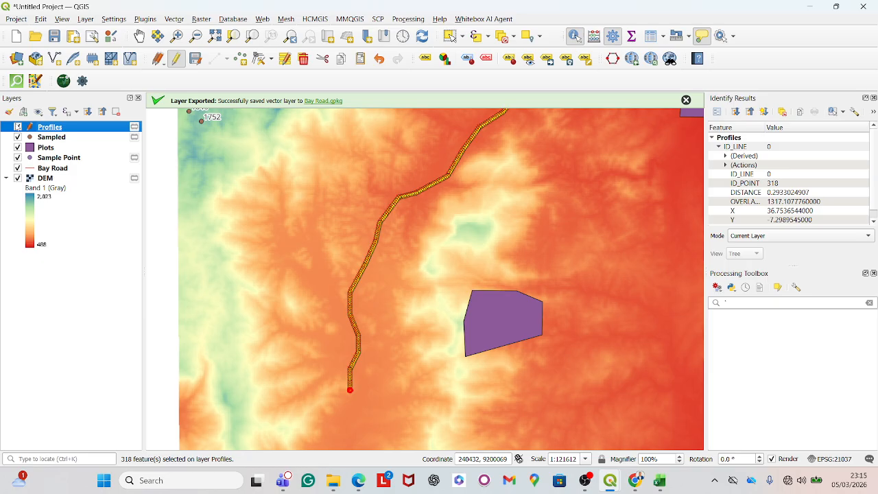
click(503, 36)
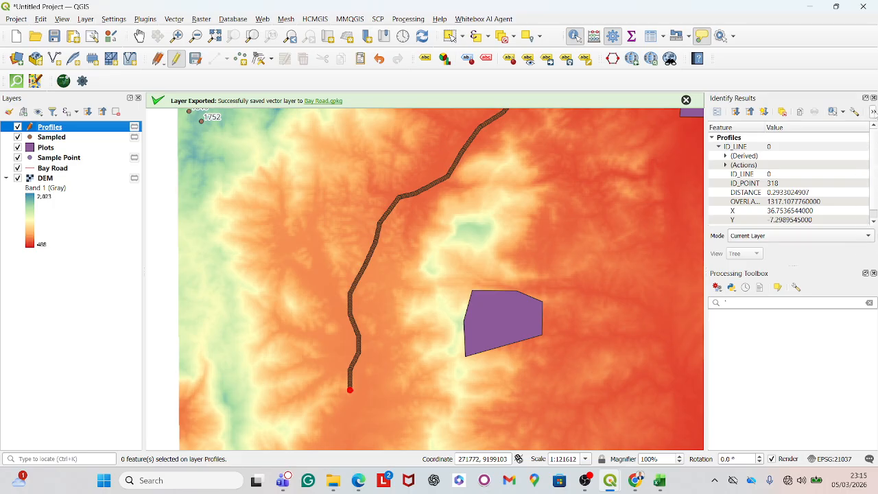
- Close the identify results panel and search the Processing Toolbox for zonal
click(873, 98)
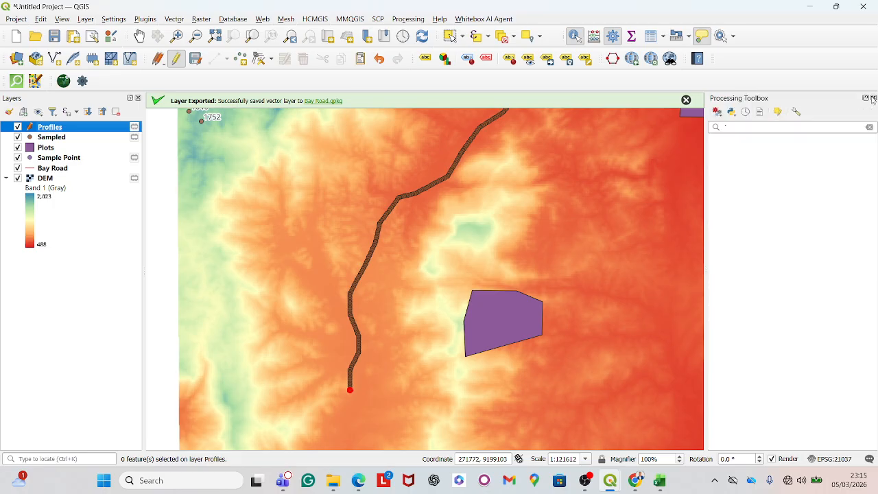
click(726, 128)
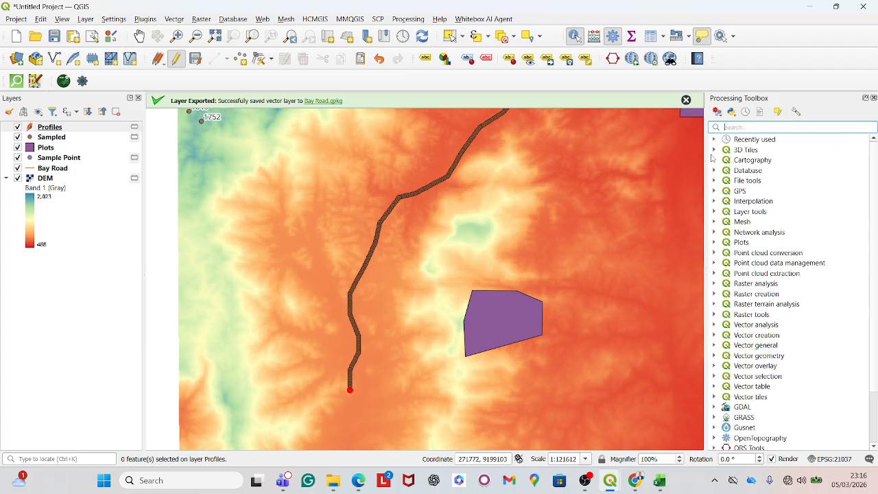
text(zonal)
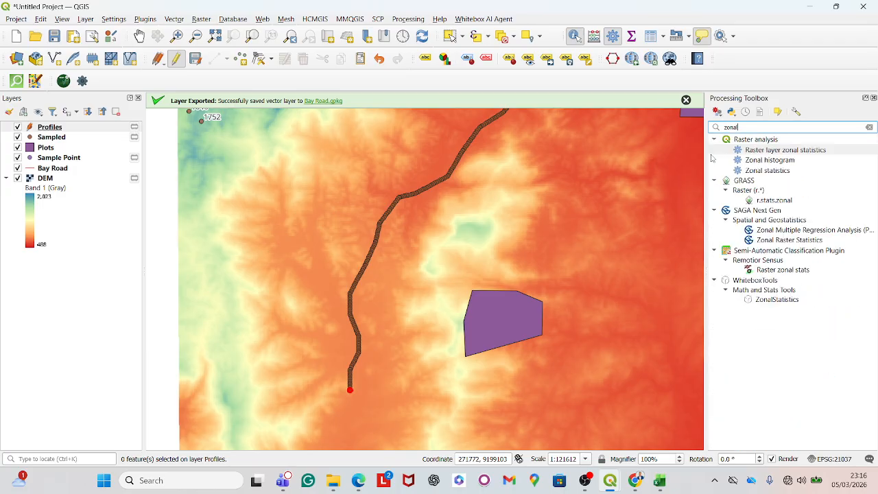
double_click(783, 172)
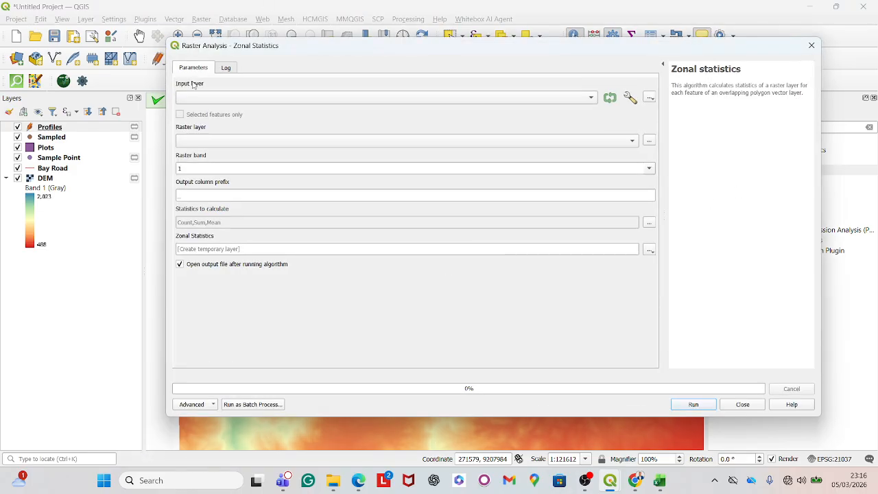
click(584, 99)
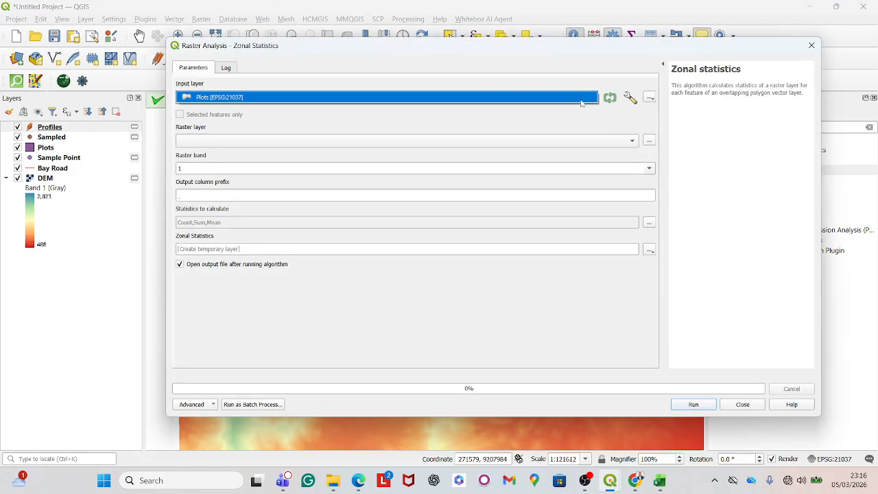
click(368, 100)
click(236, 140)
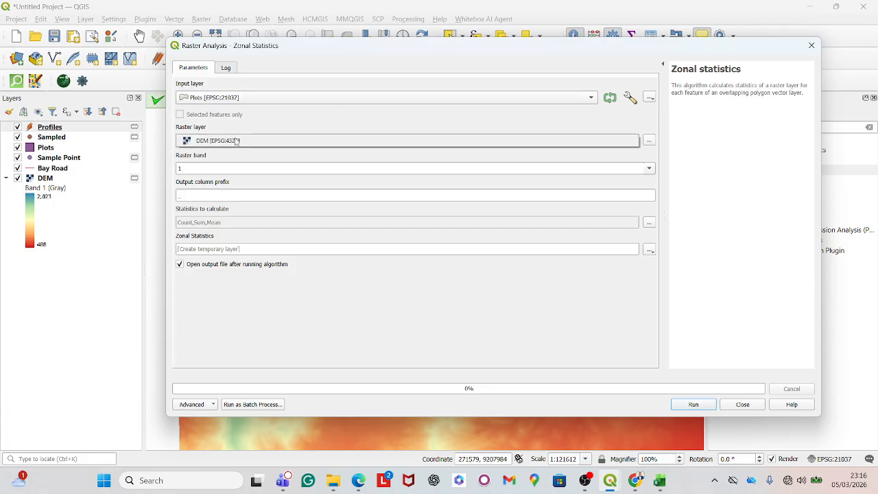
click(214, 141)
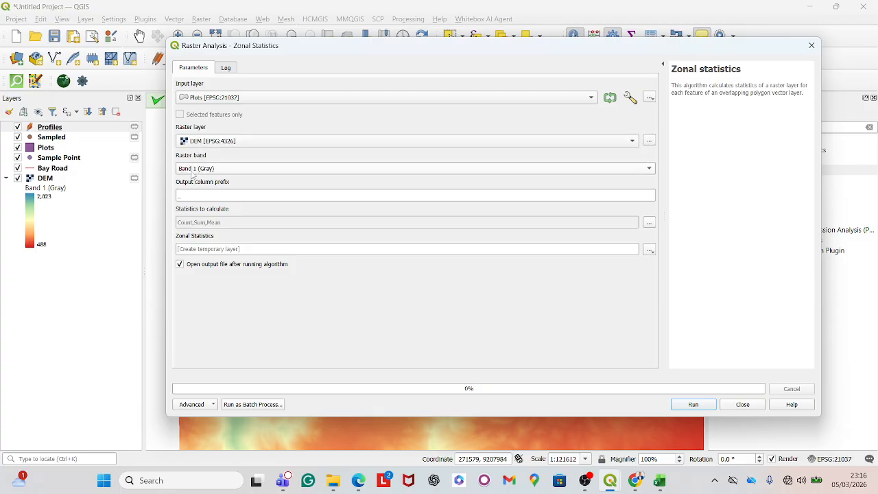
click(648, 223)
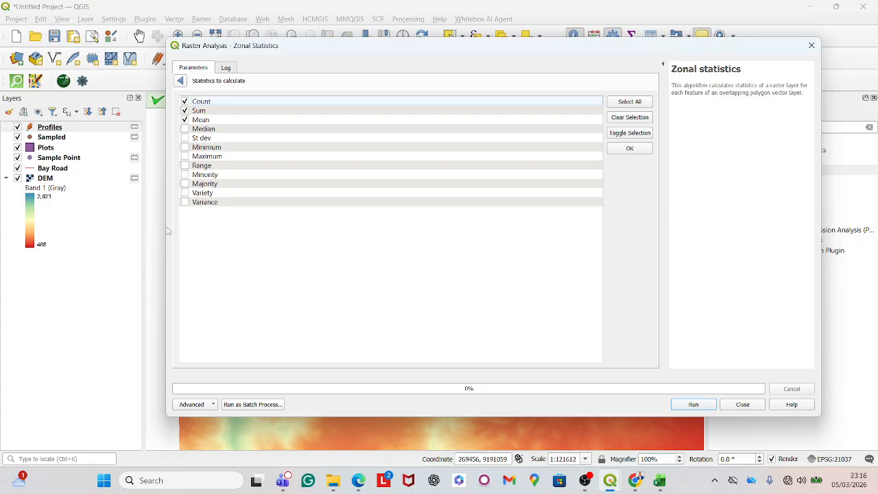
drag(165, 228, 549, 228)
scroll(412, 257, down, 1)
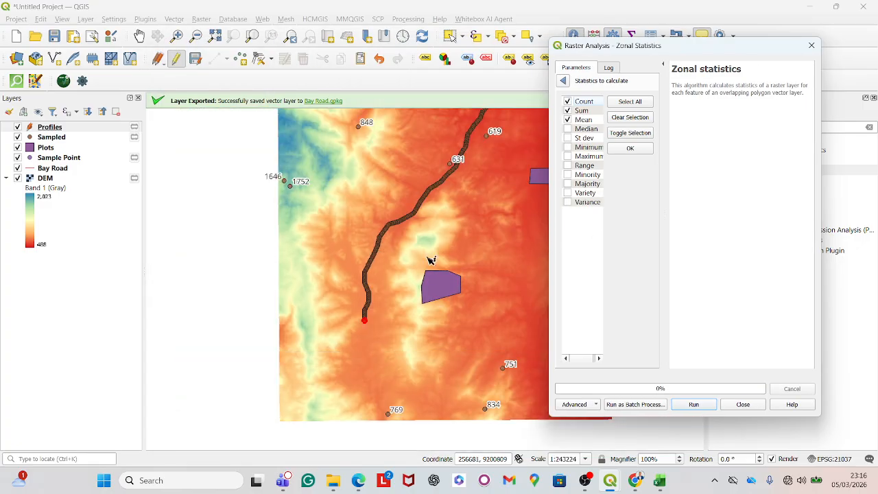
scroll(432, 308, up, 2)
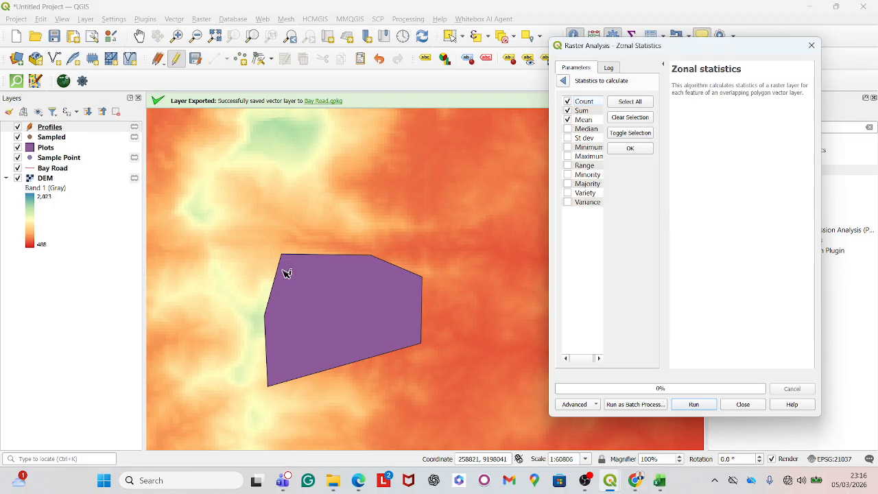
scroll(283, 271, up, 2)
scroll(274, 231, down, 2)
scroll(274, 231, up, 1)
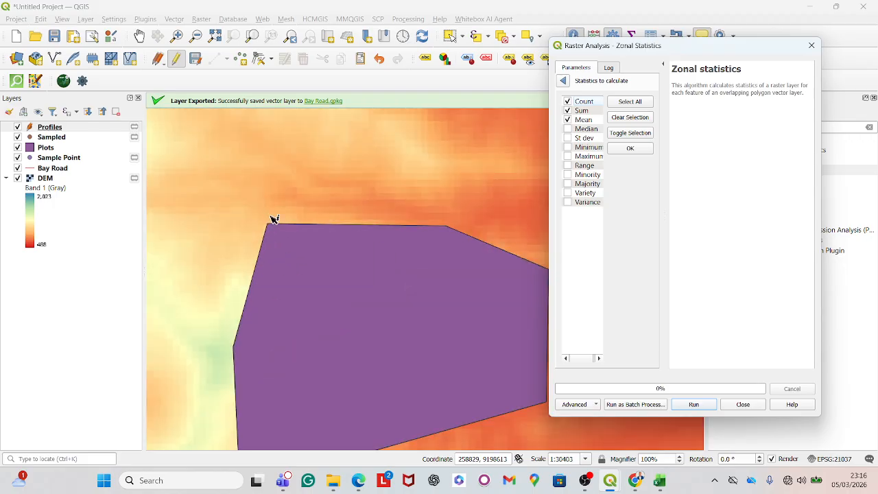
scroll(274, 226, down, 1)
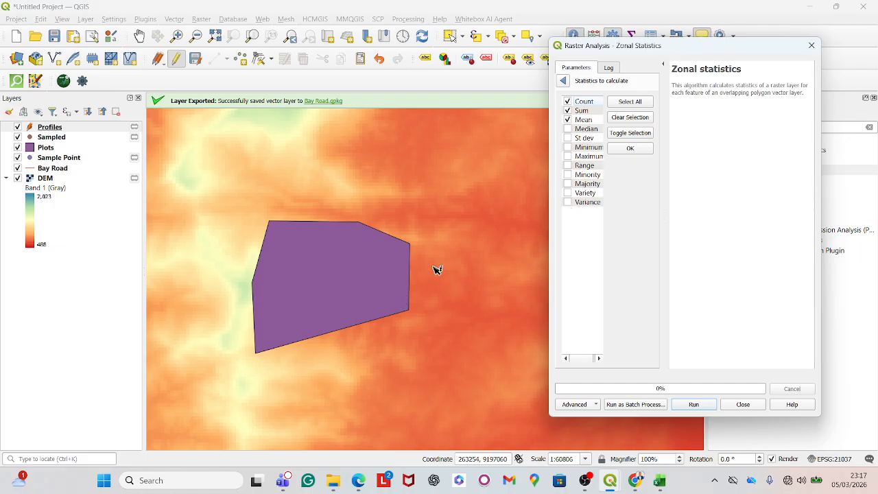
drag(548, 198, 346, 194)
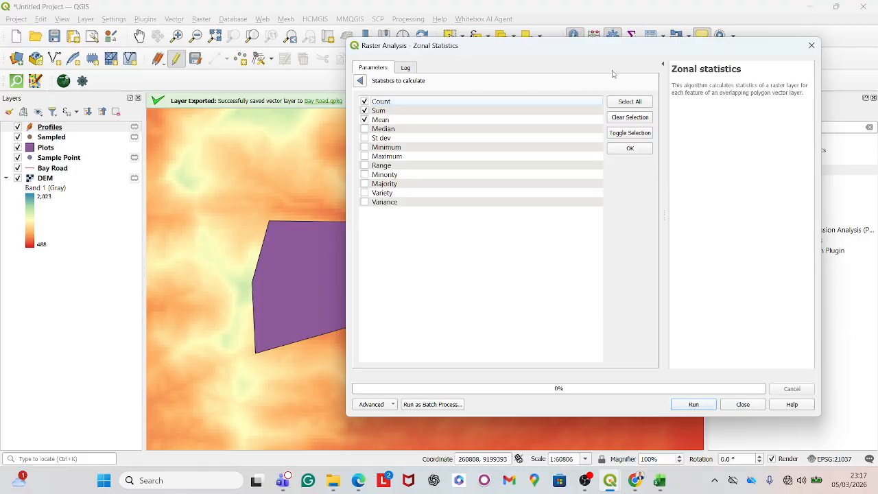
click(812, 46)
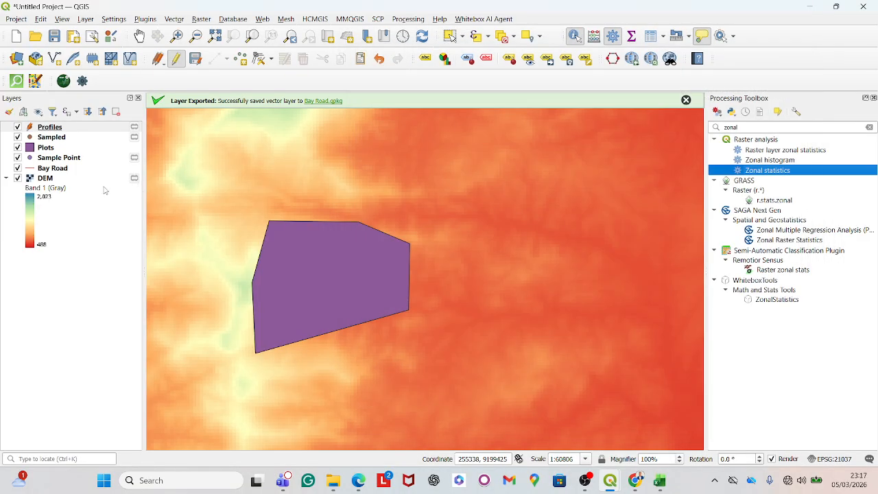
- Open the DEM layer's properties and examine its Information page
right_click(89, 179)
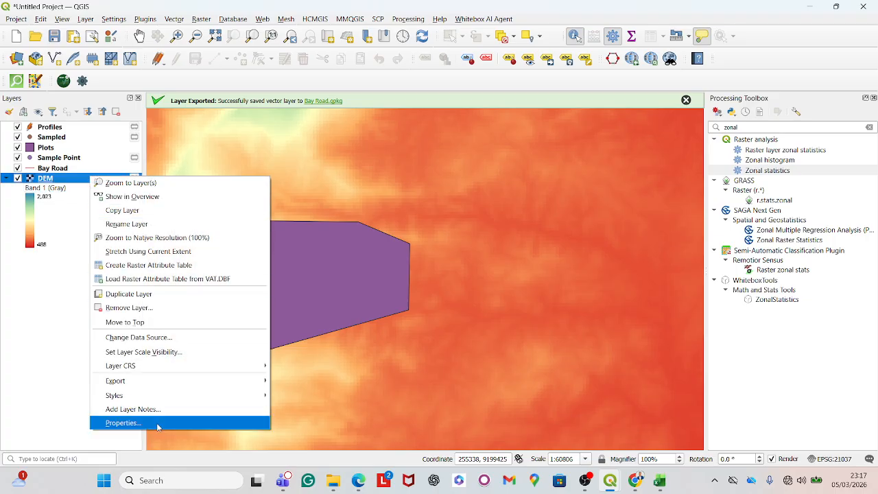
click(152, 422)
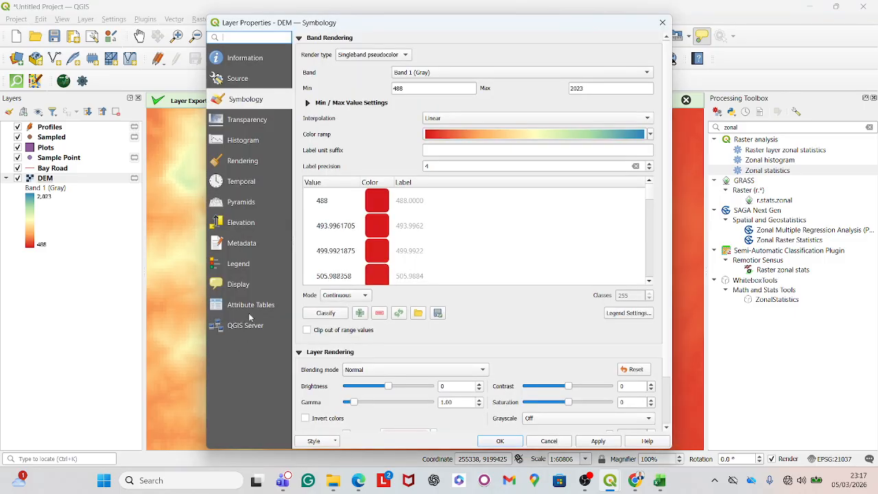
click(246, 60)
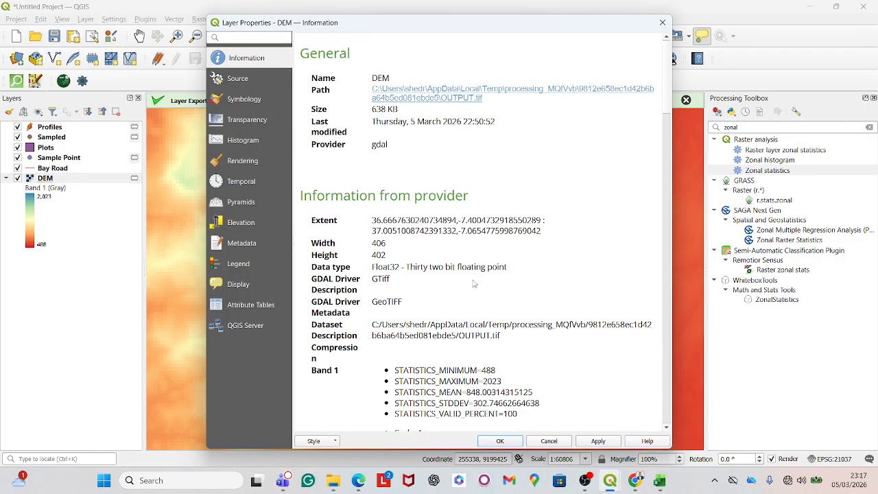
scroll(400, 264, down, 3)
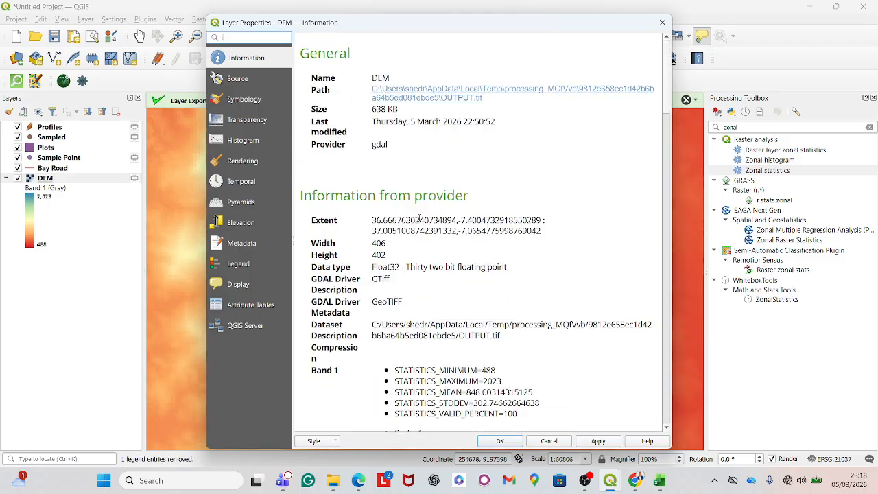
scroll(419, 218, down, 4)
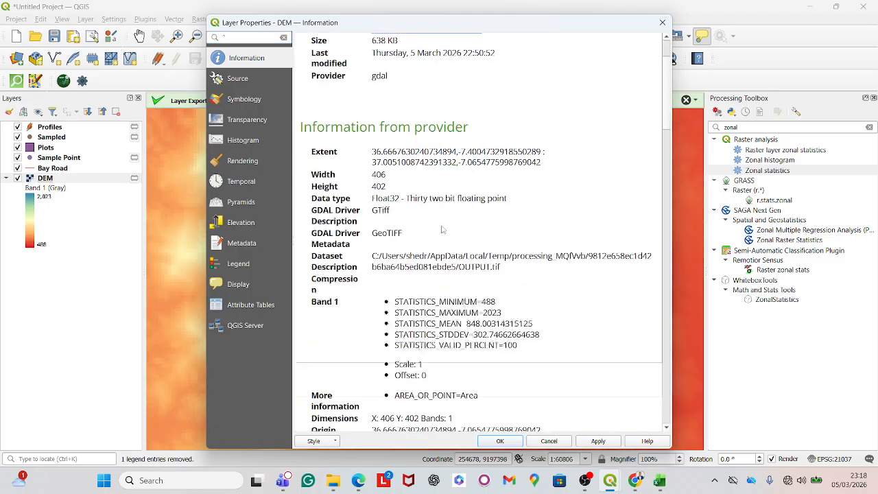
scroll(440, 226, down, 3)
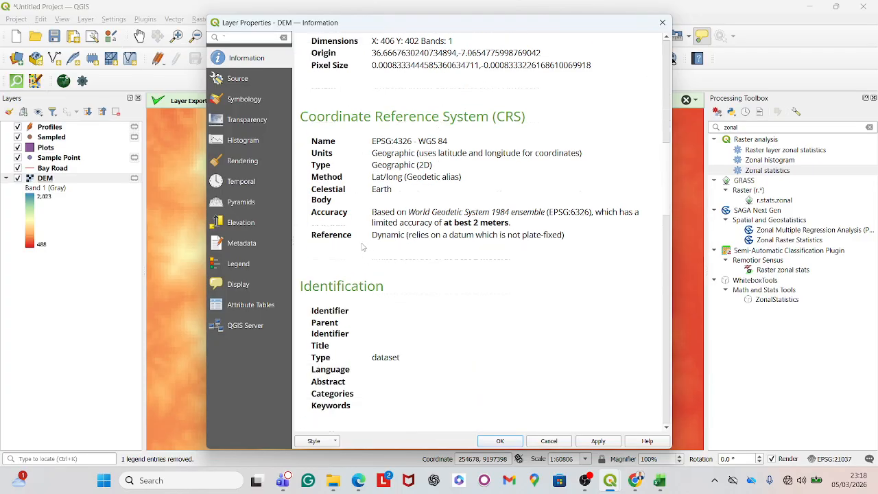
scroll(363, 247, down, 3)
scroll(364, 245, up, 3)
scroll(366, 244, up, 2)
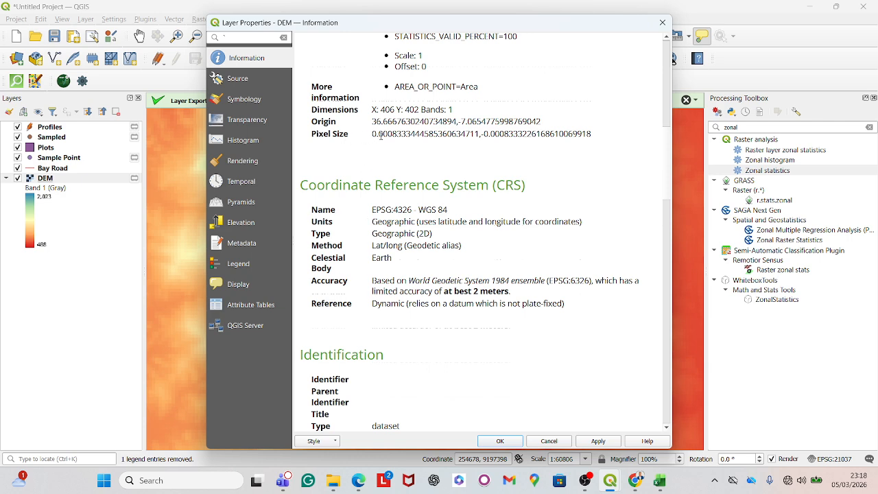
click(500, 441)
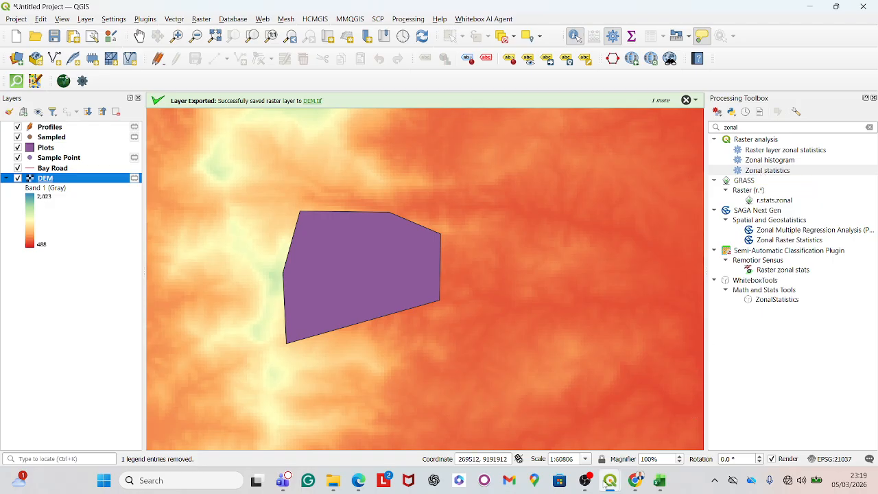
- Run Zonal statistics for the Plots layer over the DEM, calculating Mean, Minimum and Maximum
click(767, 173)
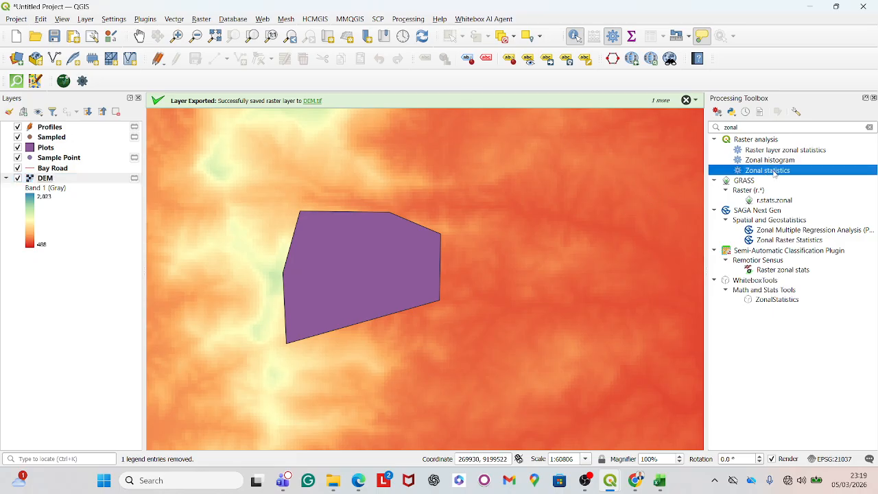
double_click(773, 173)
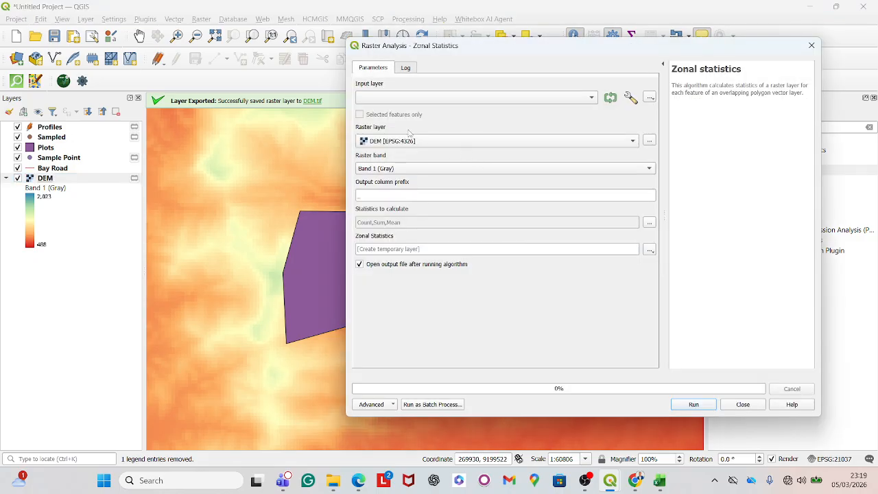
click(411, 97)
click(411, 97)
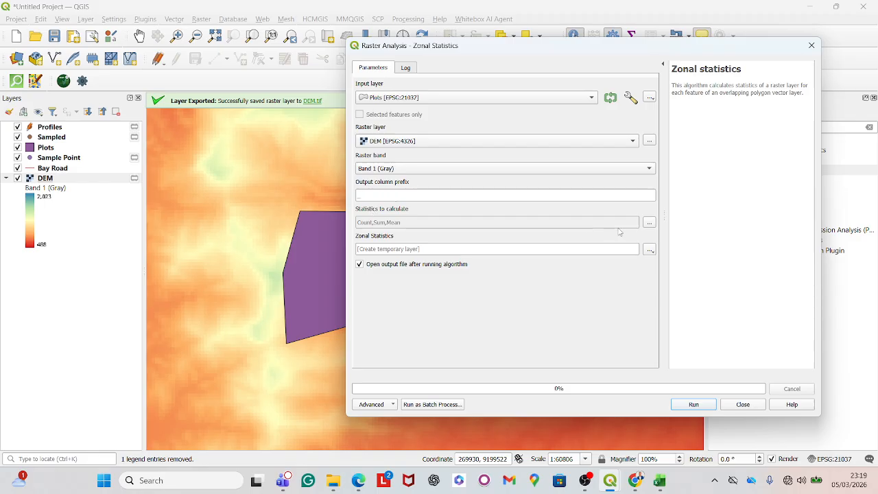
click(649, 222)
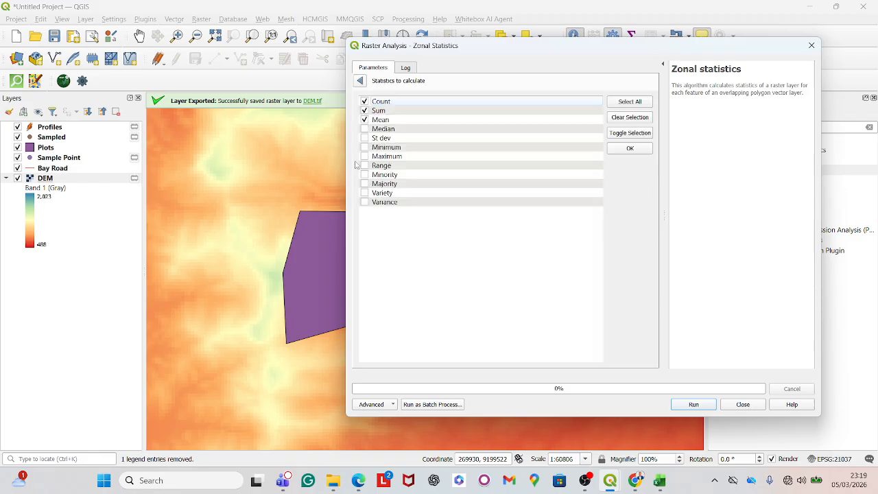
click(366, 102)
click(365, 110)
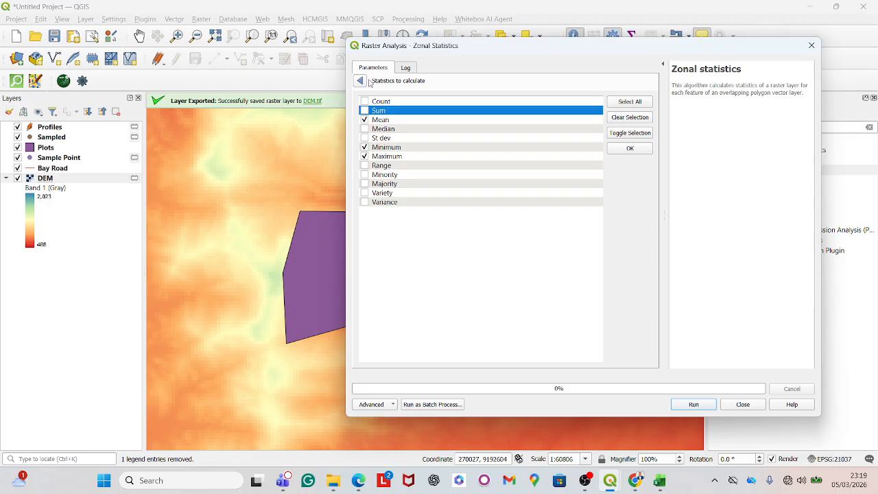
click(361, 81)
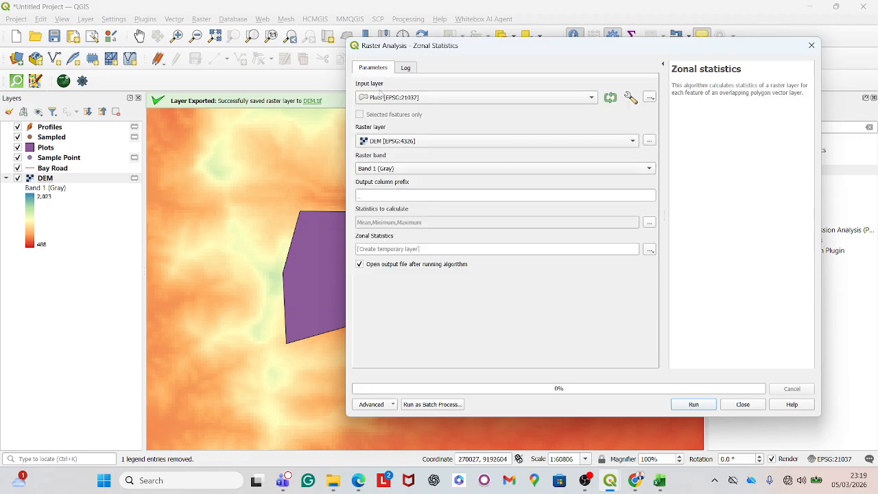
click(695, 404)
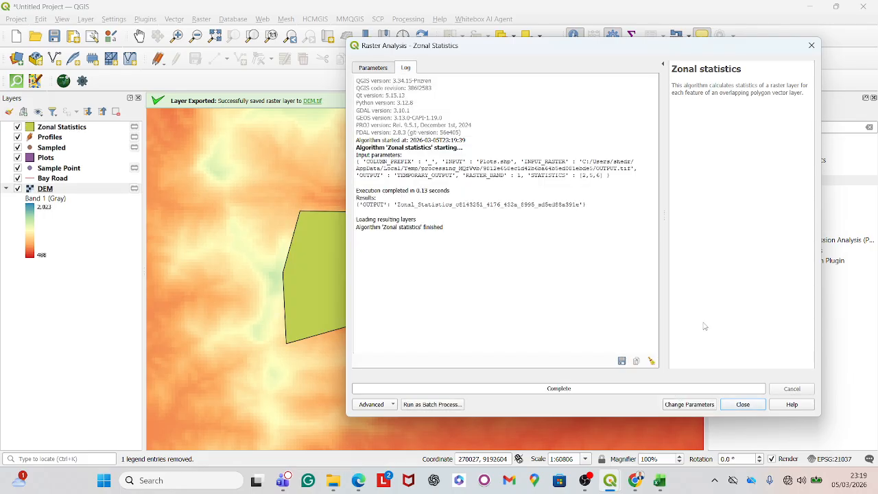
click(811, 45)
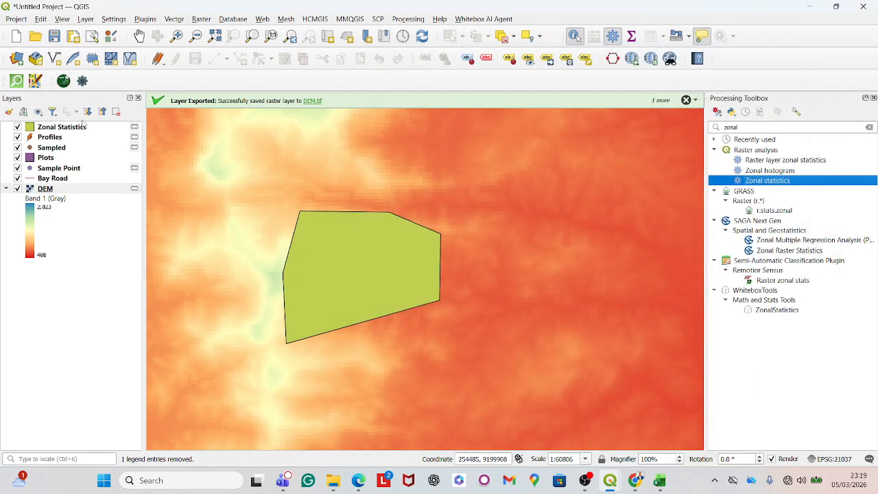
- Open the Zonal Statistics layer's attribute table and examine the _mean, _min and _max values of both polygons
right_click(78, 130)
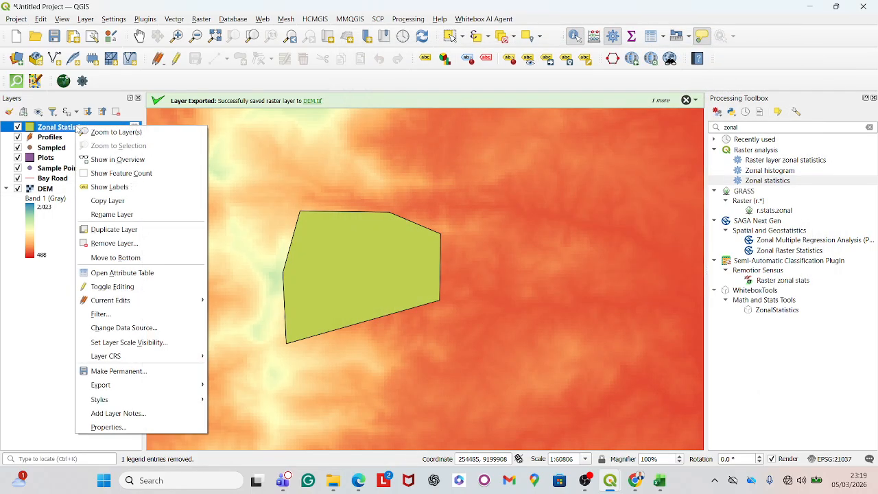
click(132, 274)
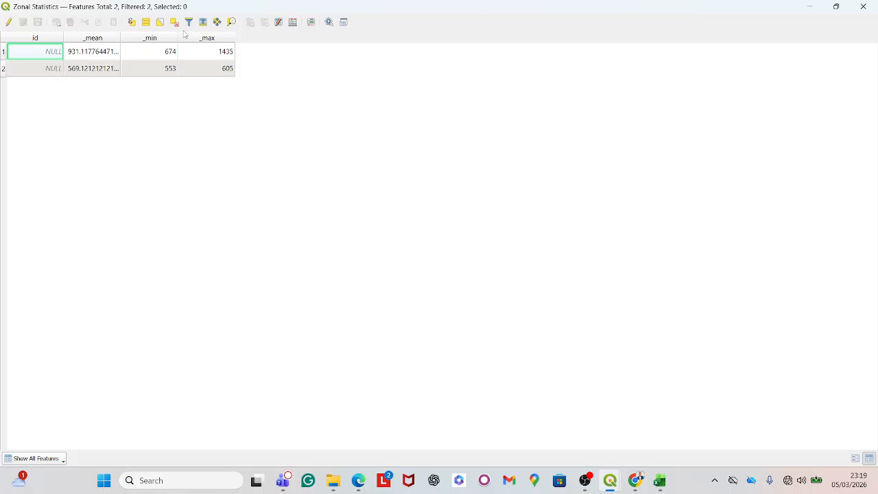
click(147, 57)
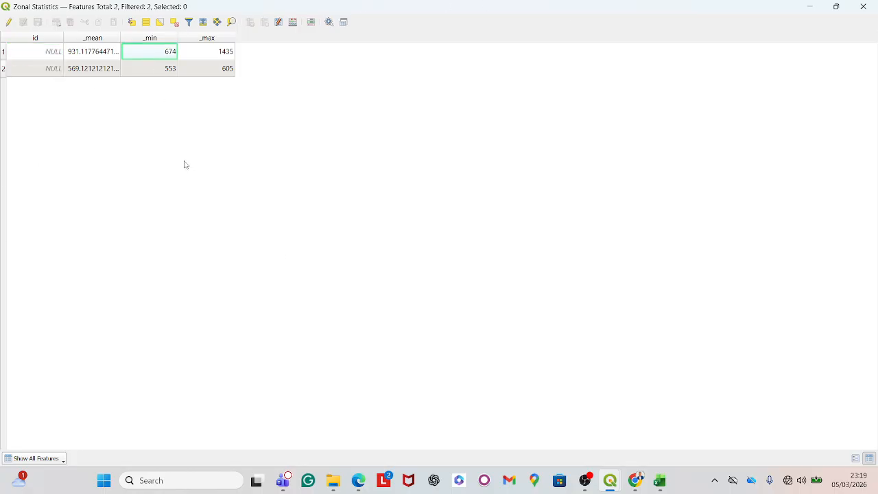
click(129, 67)
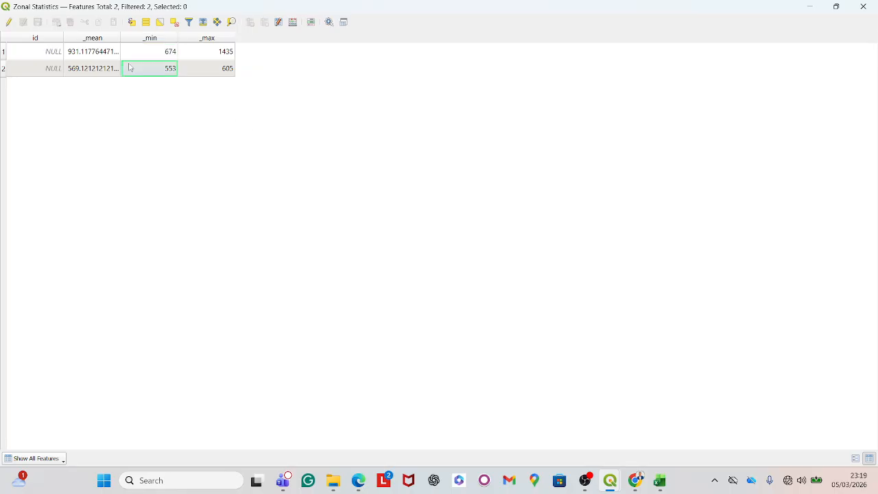
- Shrink the attribute table to a floating window and move it aside so the map stays visible
click(836, 7)
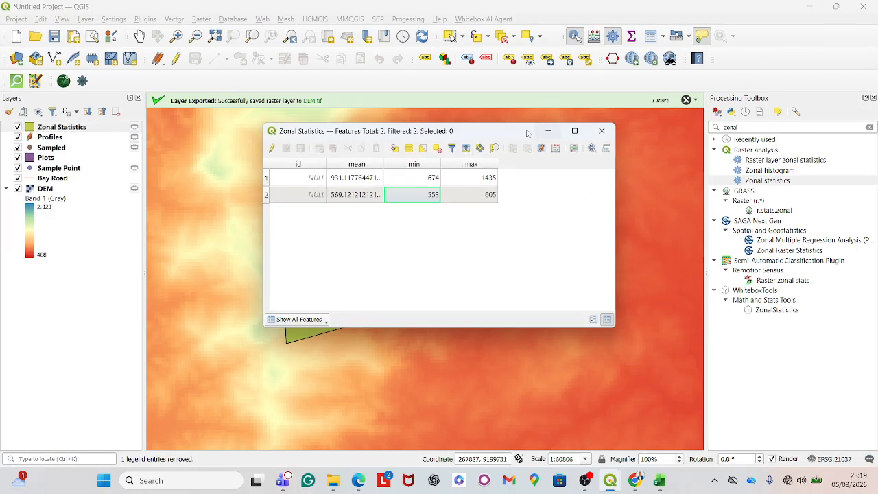
drag(520, 133, 734, 102)
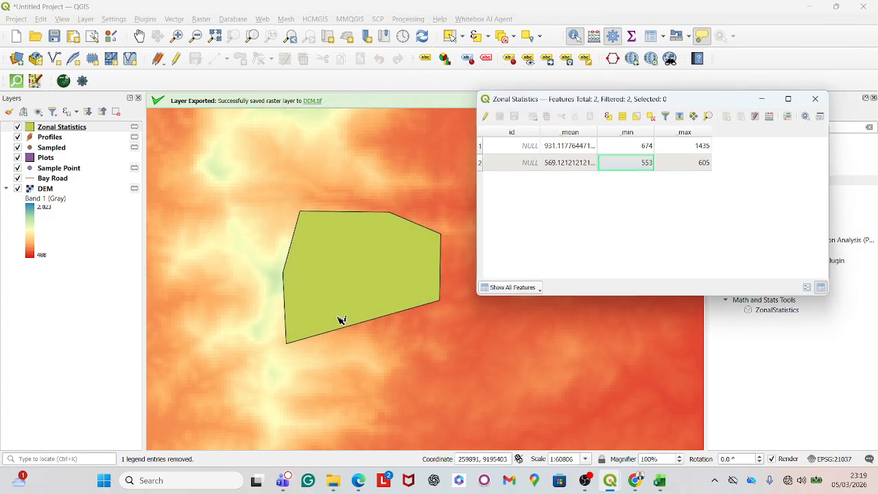
scroll(343, 320, down, 3)
scroll(347, 295, up, 1)
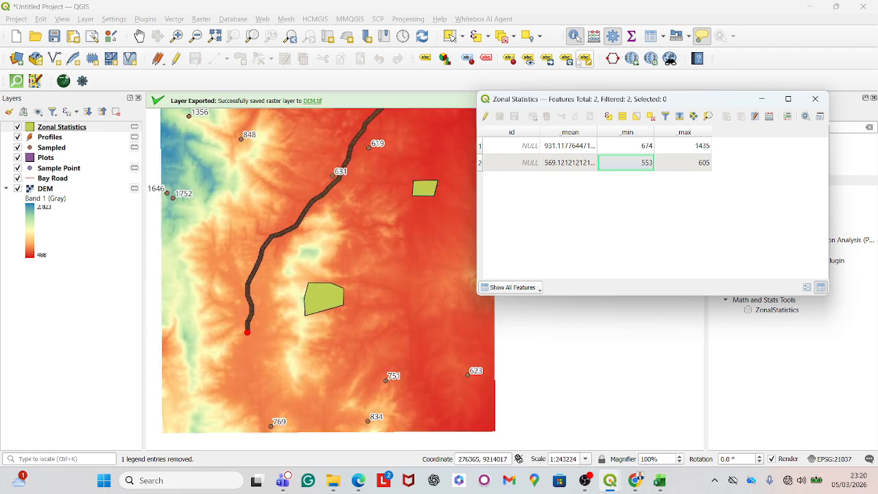
- Identify each of the two zonal statistics polygons on the map to examine their elevation statistics
click(425, 192)
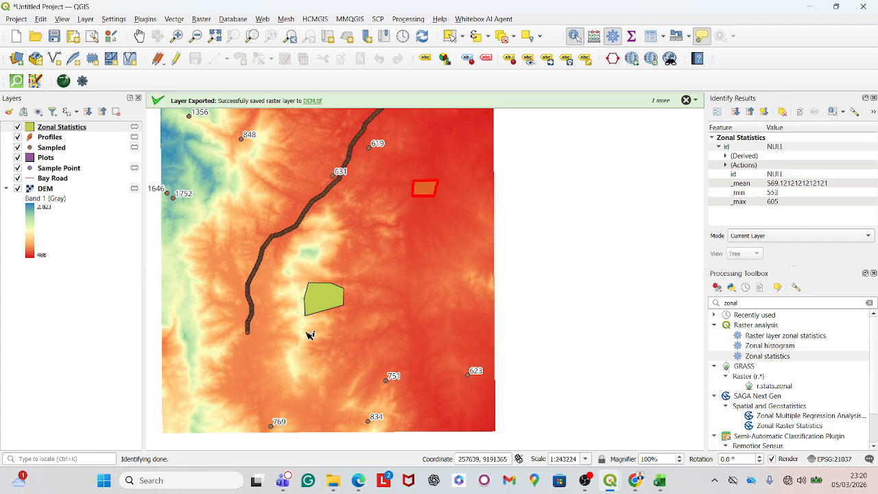
click(320, 305)
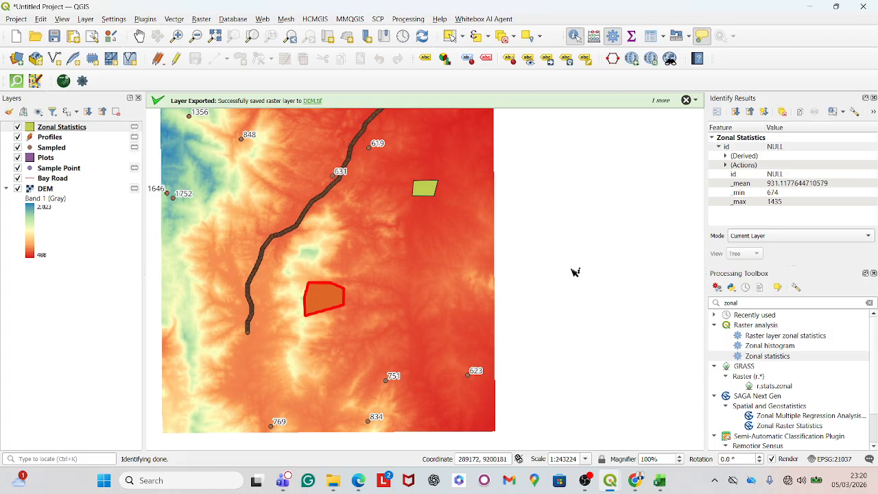
scroll(480, 284, down, 2)
scroll(412, 304, up, 1)
scroll(306, 329, down, 1)
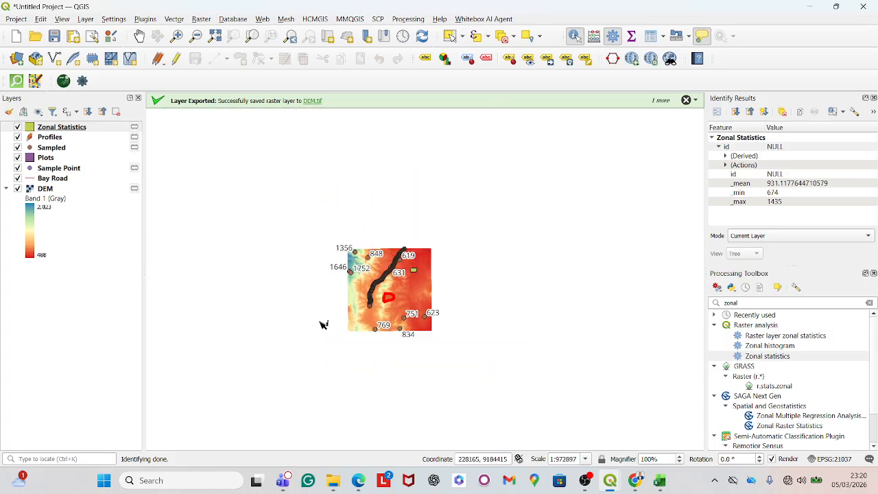
scroll(412, 302, up, 1)
scroll(313, 250, up, 1)
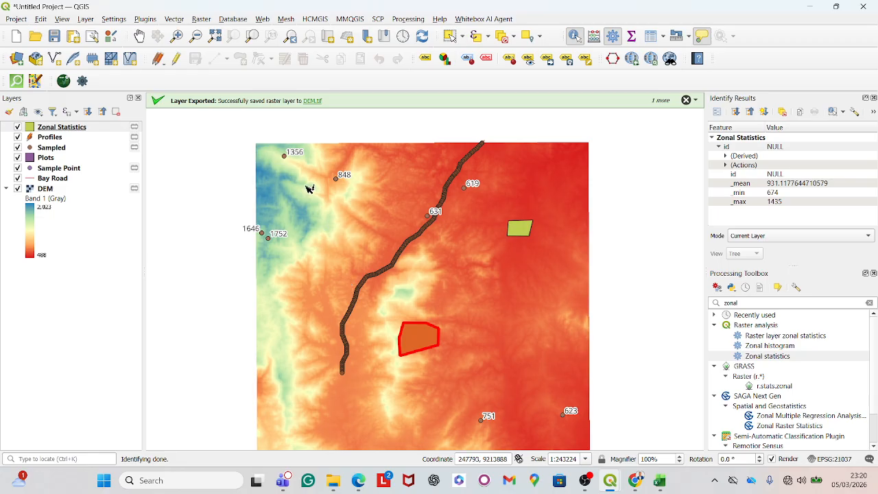
mouse_move(585, 480)
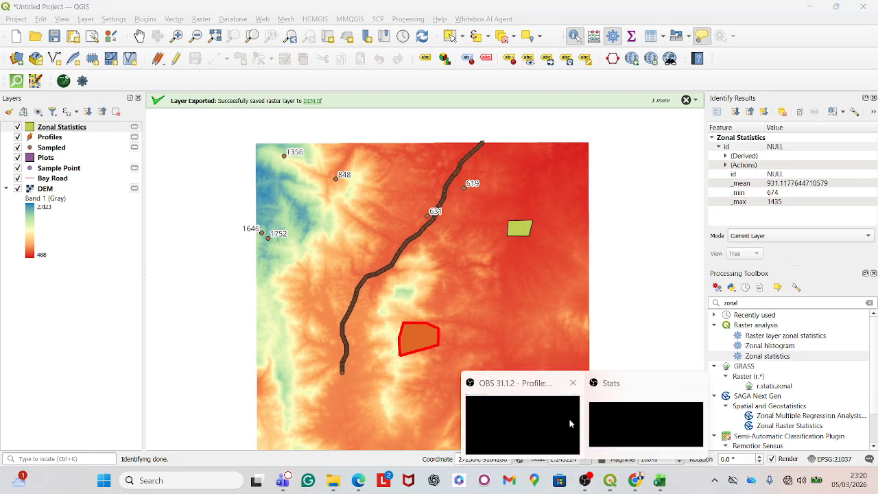